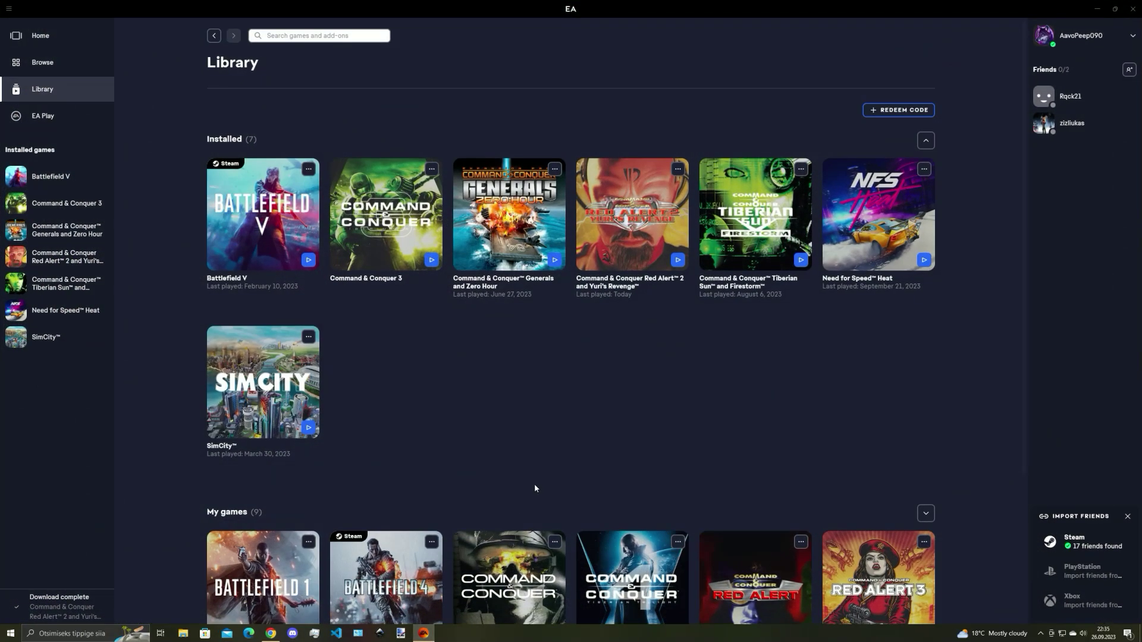
Launch Red Alert 2 from the EA Library, approve the permissions prompt, and open Task Manager
click(677, 260)
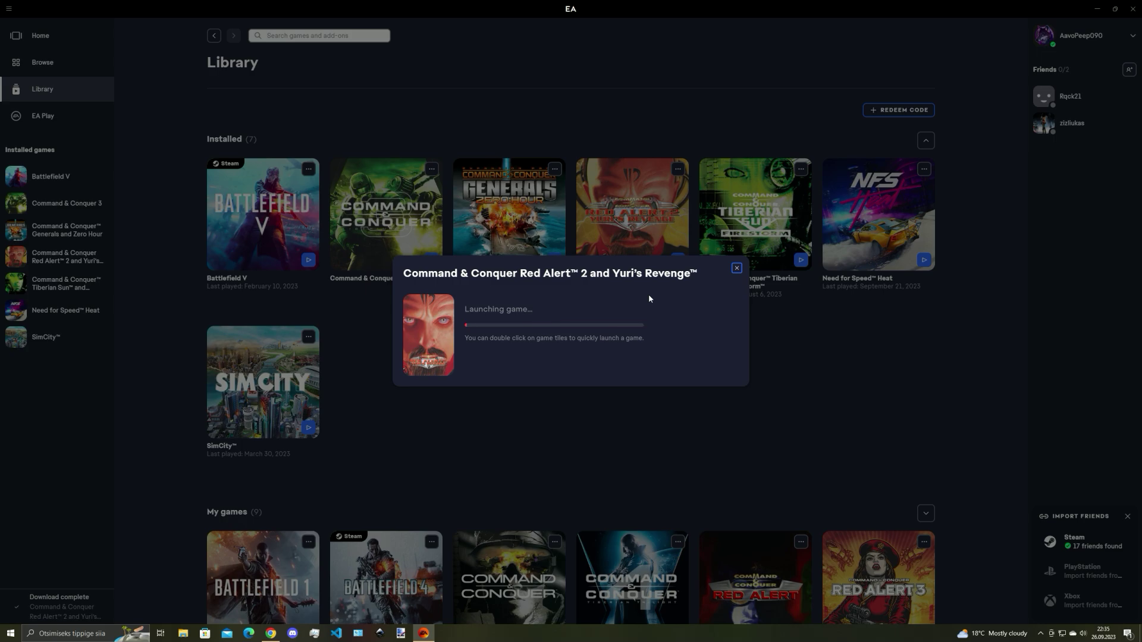
click(637, 340)
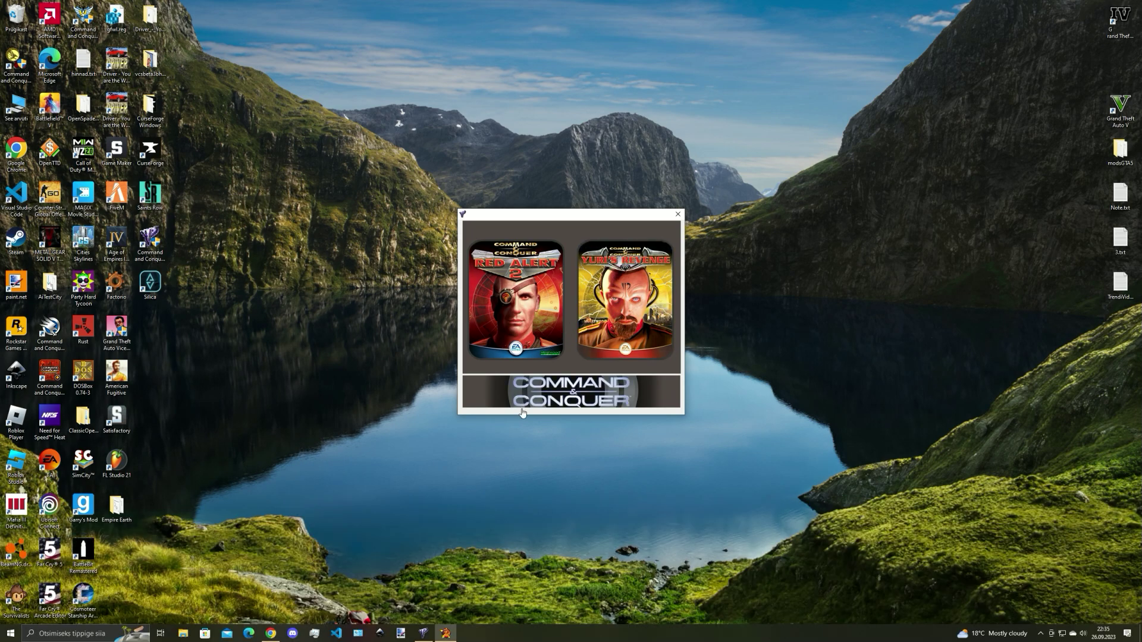
mouse_move(447, 634)
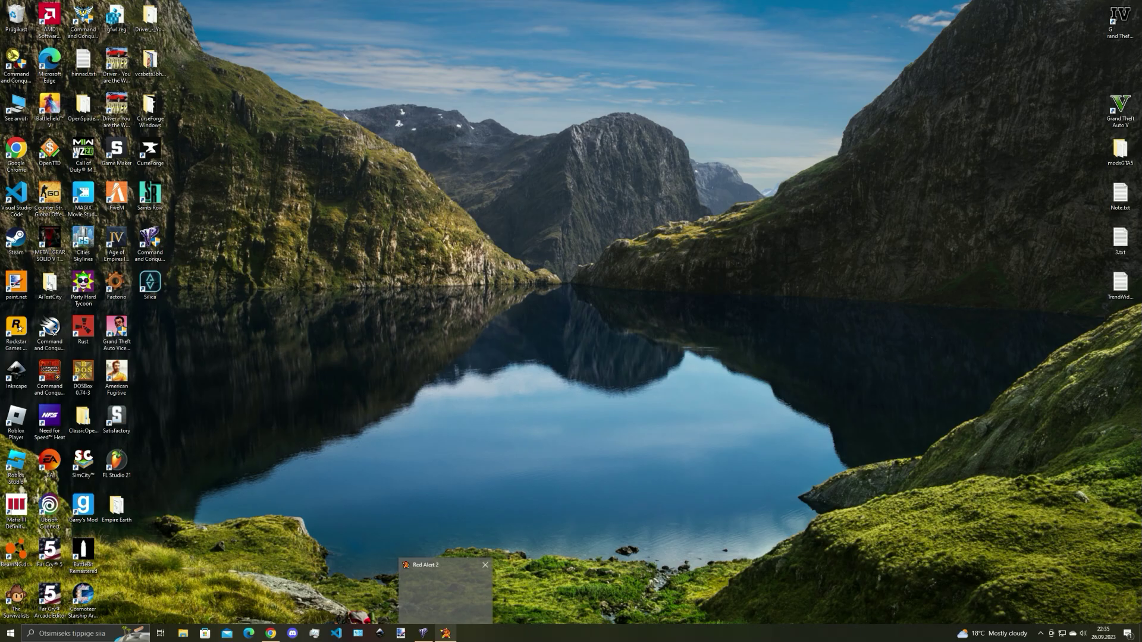
click(447, 634)
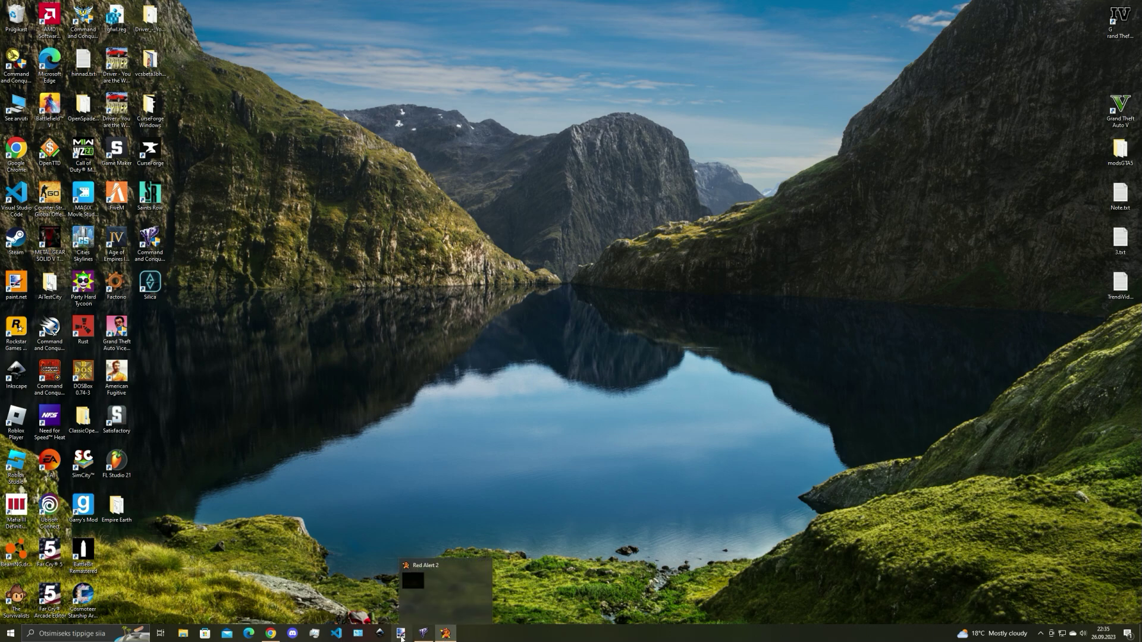
click(315, 634)
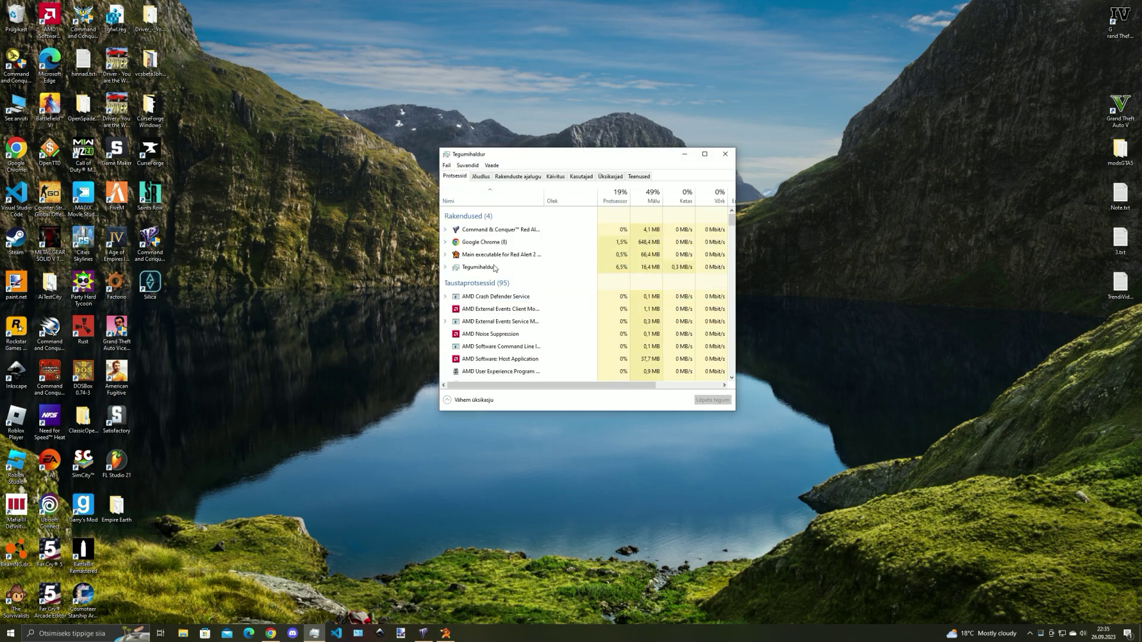
End the 'Main executable for Red Alert 2' task, then minimize the EA app and Task Manager
click(493, 254)
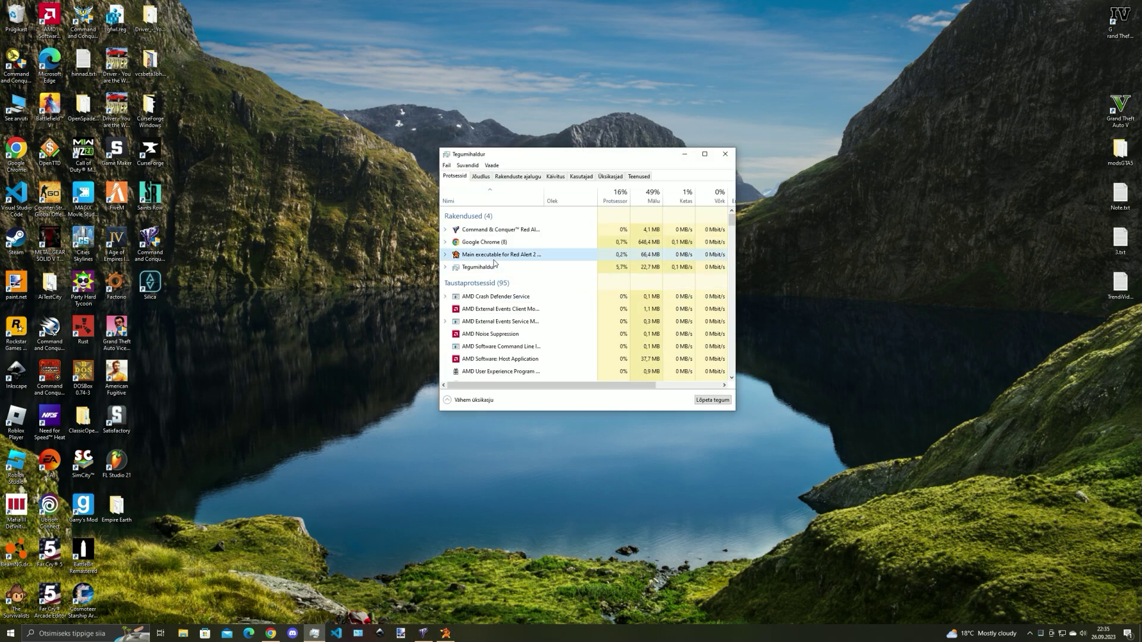
click(710, 400)
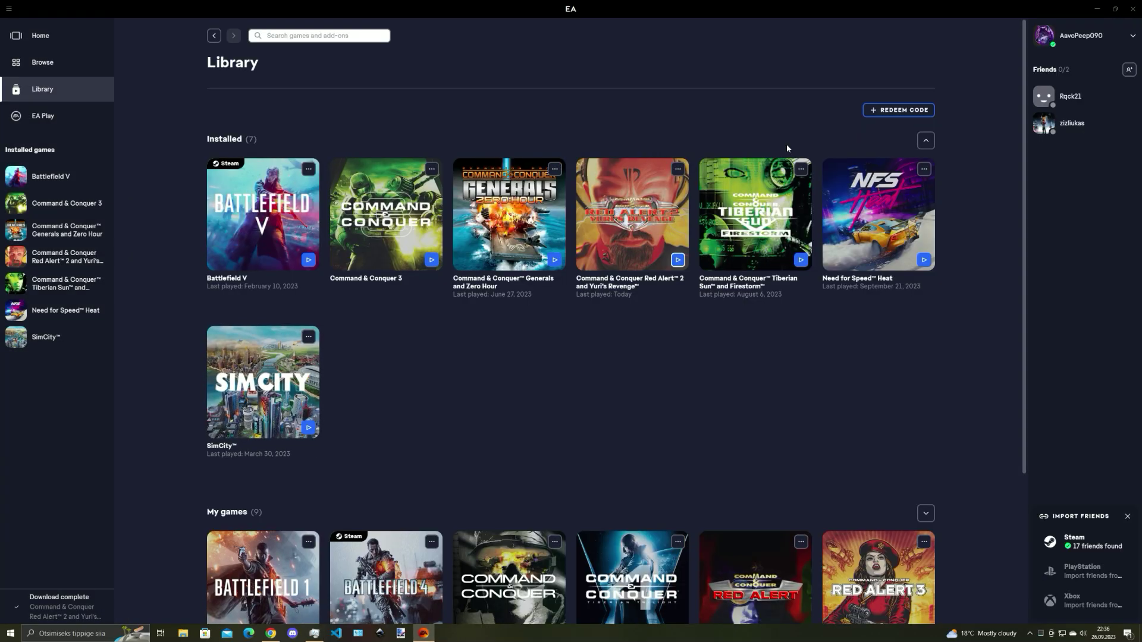
click(1100, 8)
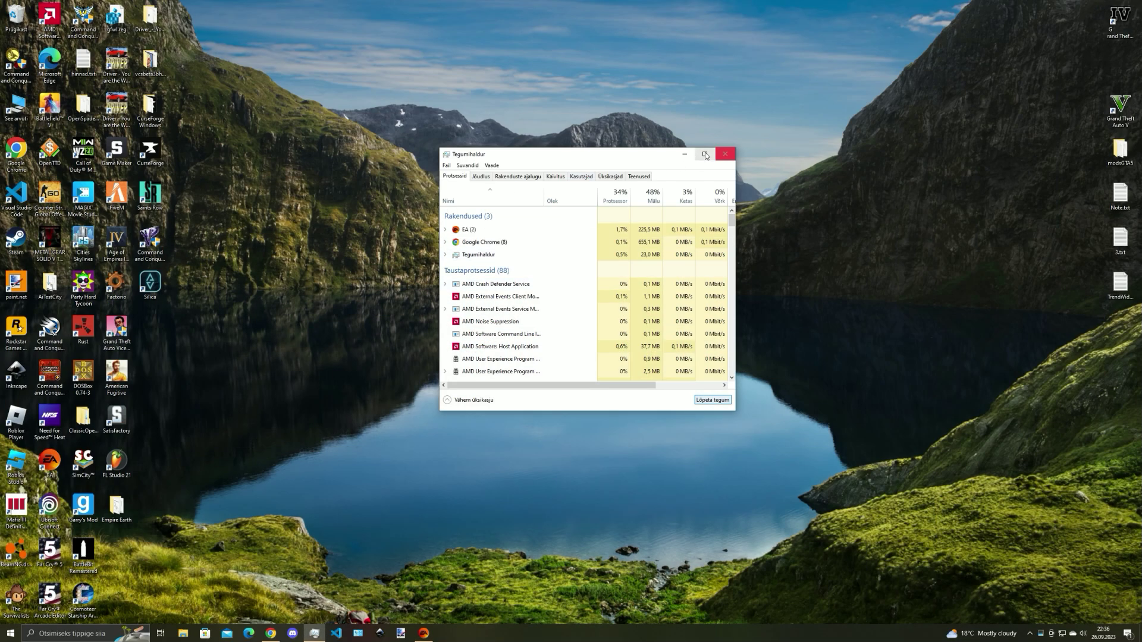
click(684, 153)
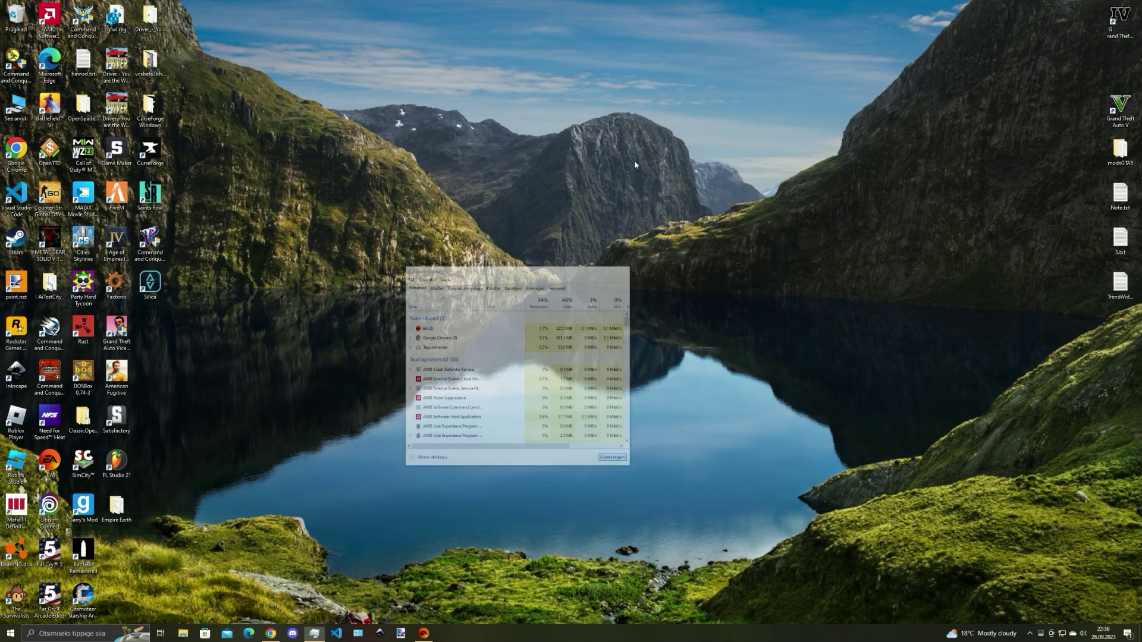
In Chrome, search 'red alert 2 black screen fix' and open the EA Answers thread
double_click(17, 150)
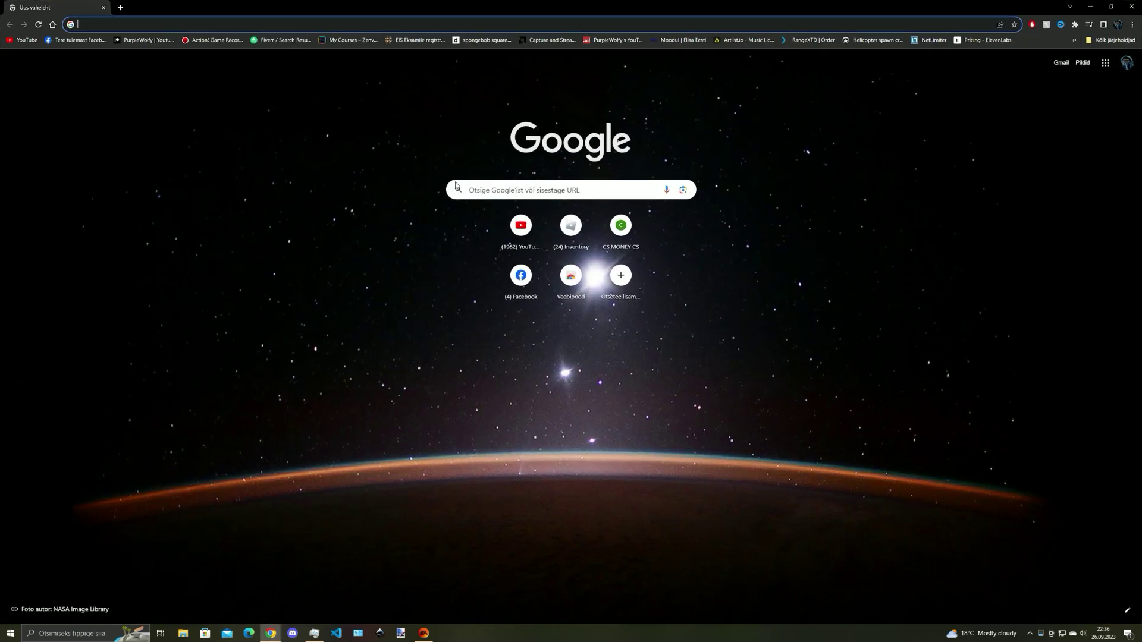
click(517, 186)
text(red)
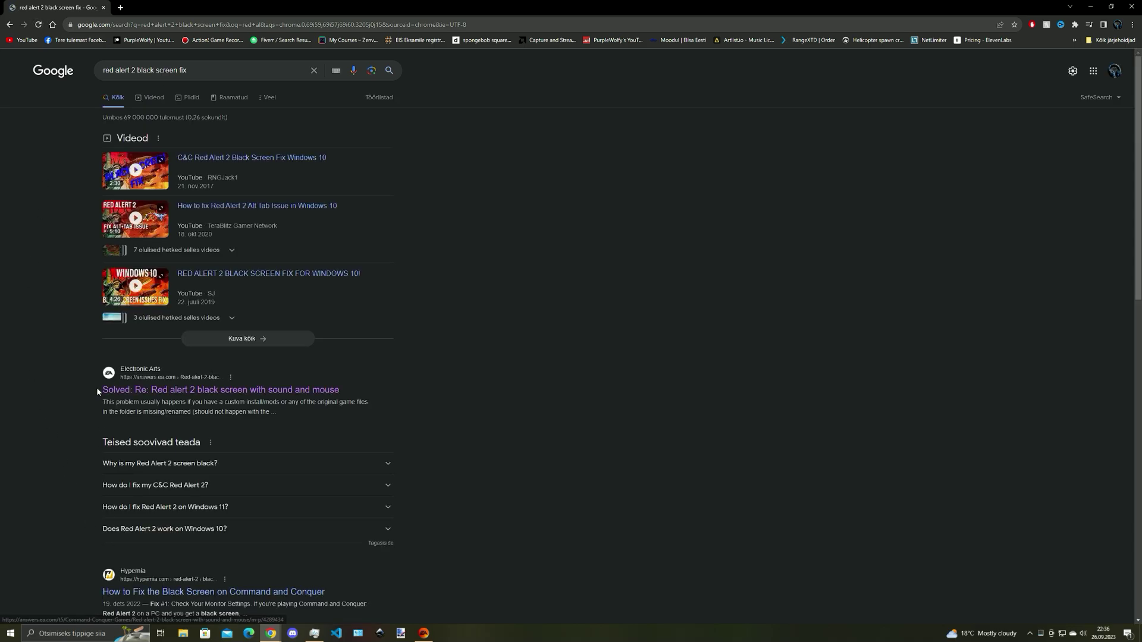
drag(96, 387, 340, 396)
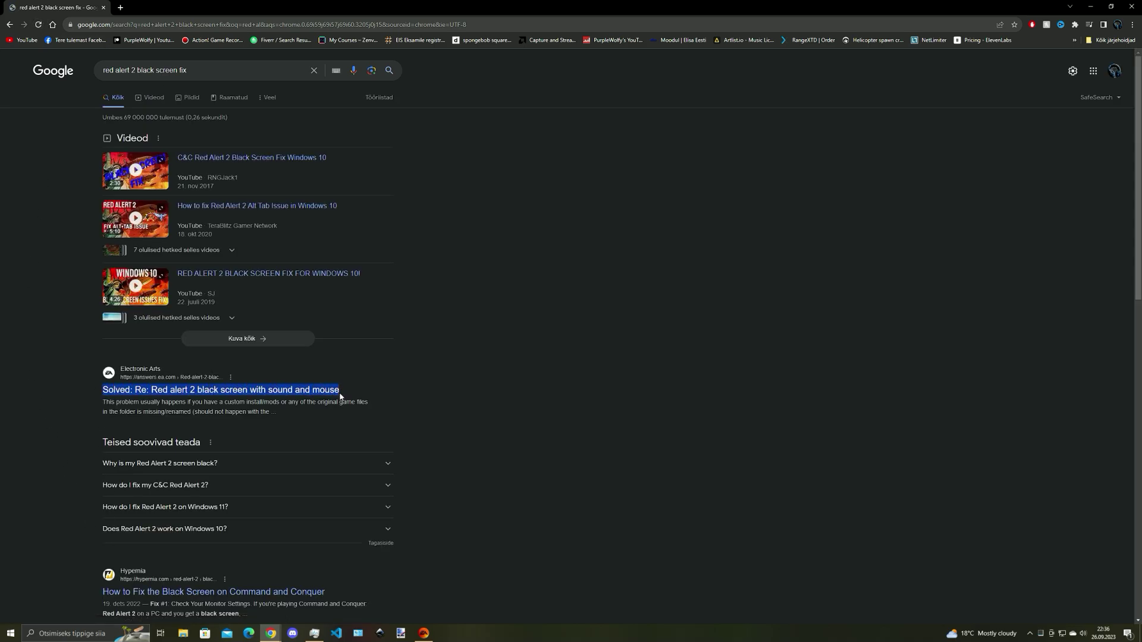
click(344, 395)
click(305, 395)
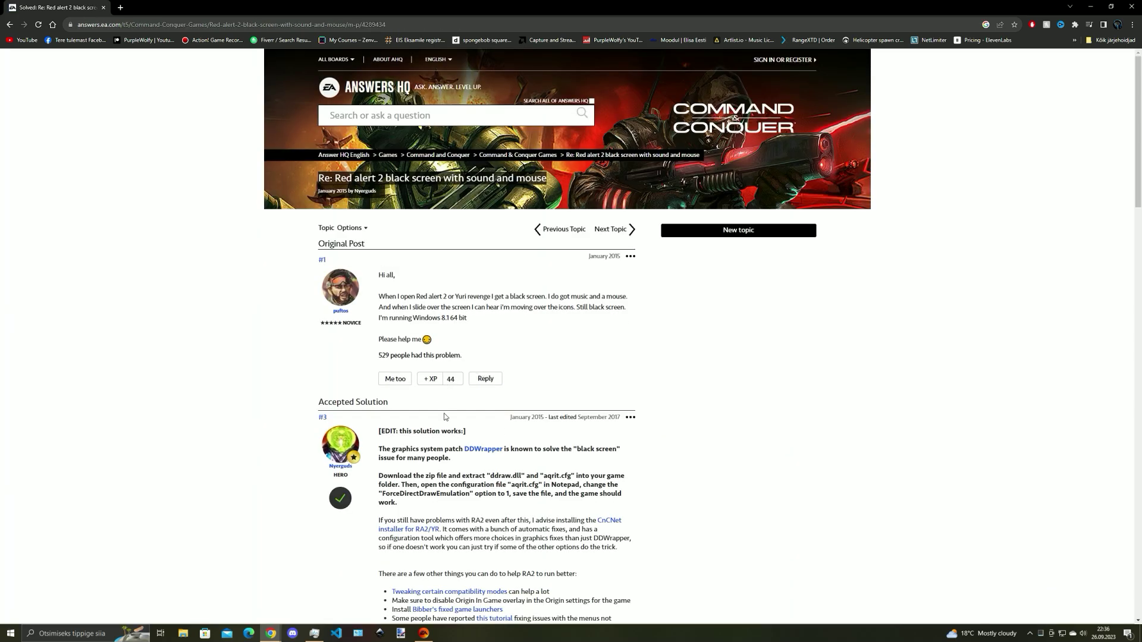
Download ddwrapper.zip from the DDWrapper page linked in the answer, then close that tab
scroll(445, 416, down, 2)
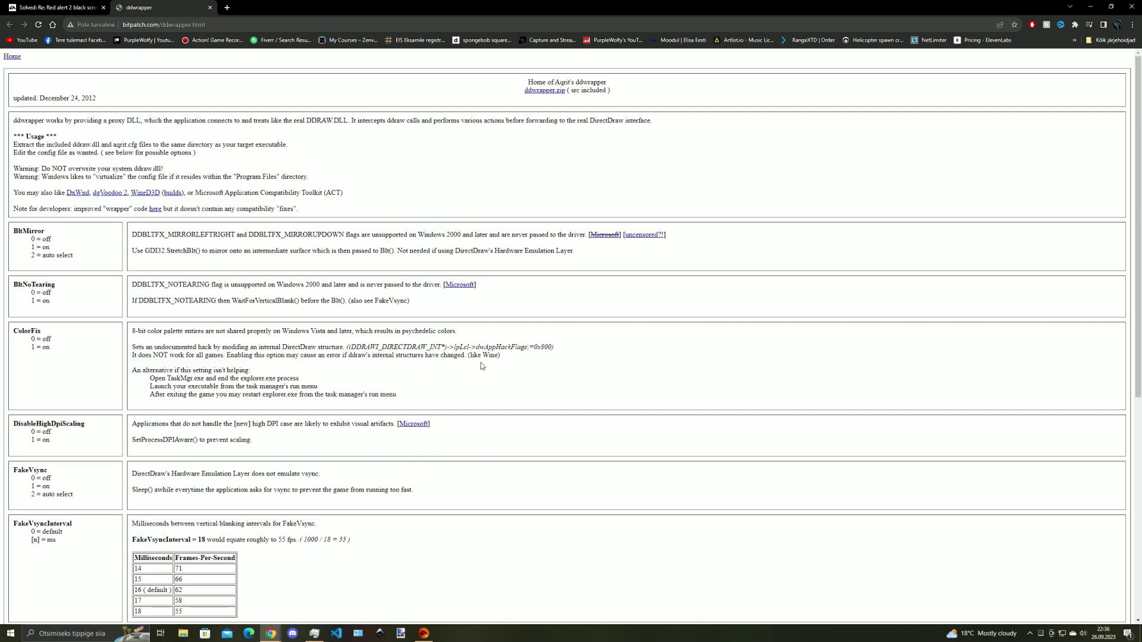
drag(524, 92, 565, 94)
click(541, 93)
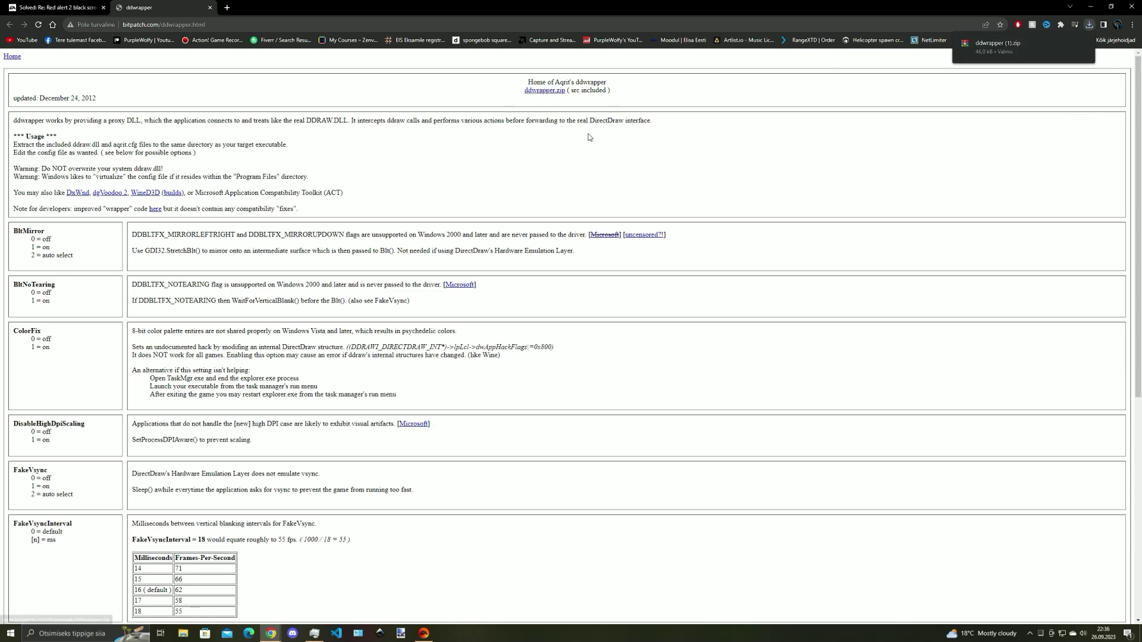
key(ctrl+w)
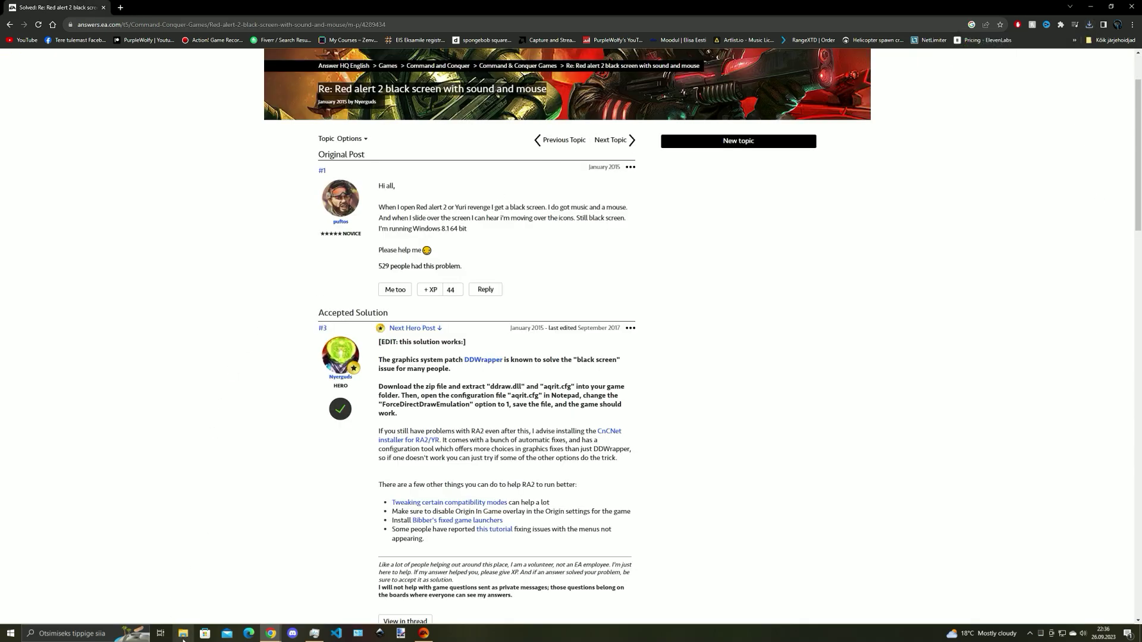
Open ddwrapper (1).zip from Downloads in WinRAR and dismiss the licence reminder
click(182, 634)
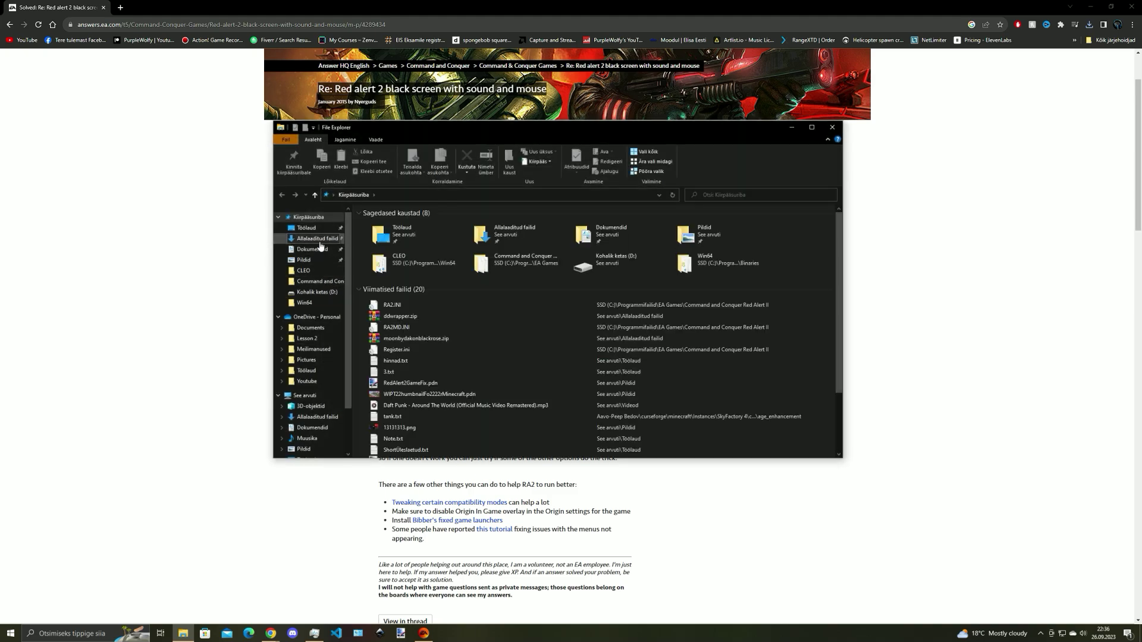
click(319, 241)
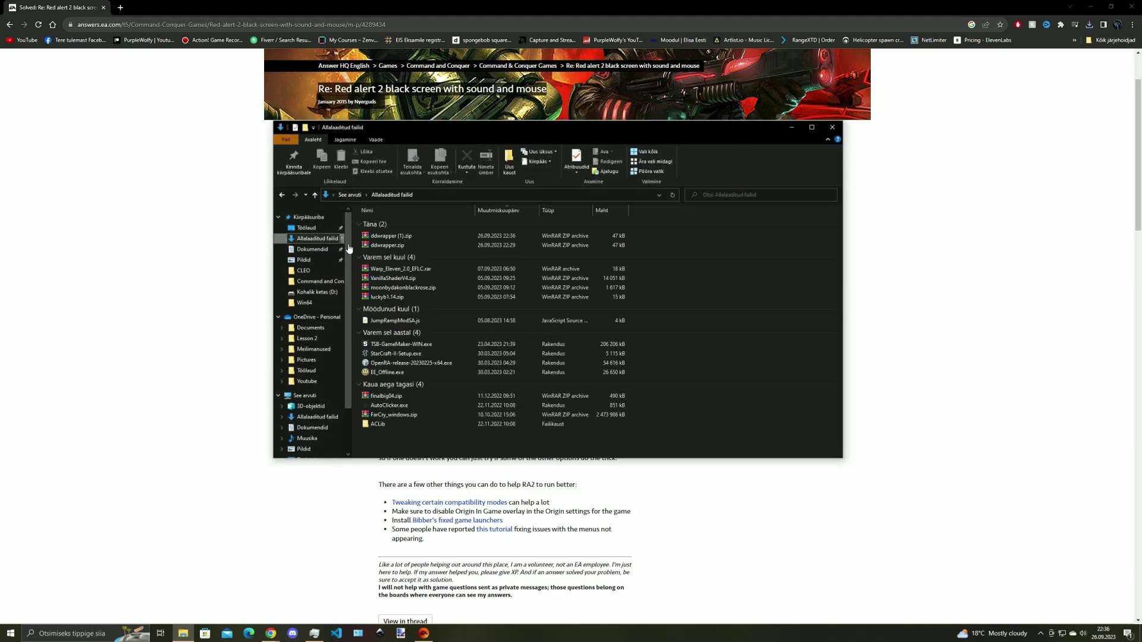
double_click(406, 238)
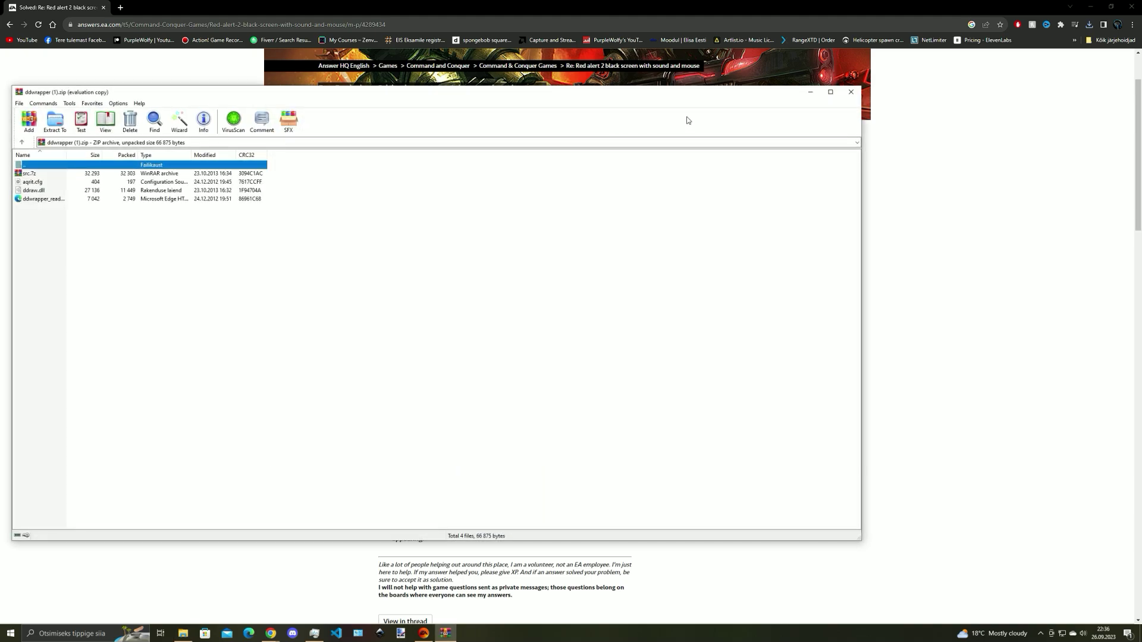
click(856, 96)
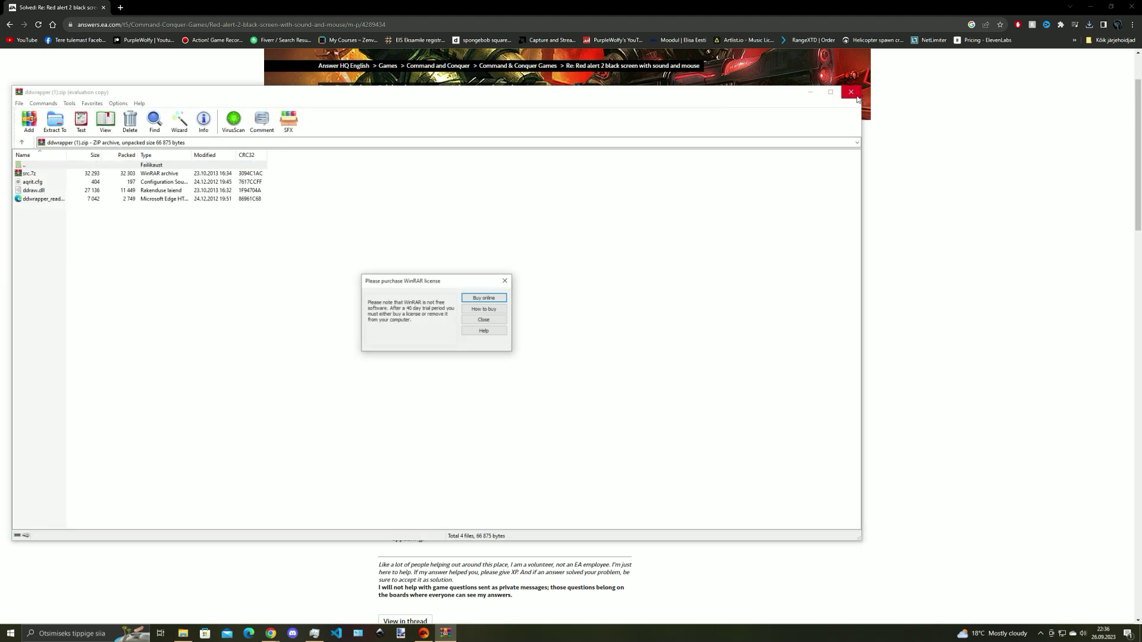
click(483, 323)
Browse File Explorer to C:\Program Files\EA Games\Command and Conquer Red Alert II
click(183, 633)
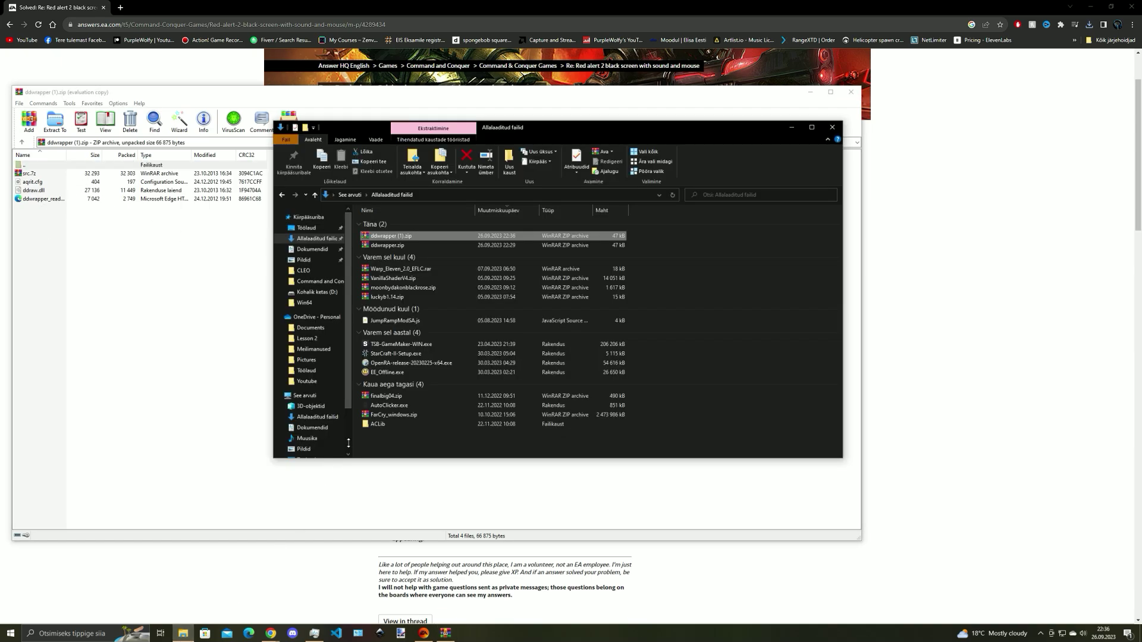
click(316, 398)
double_click(411, 296)
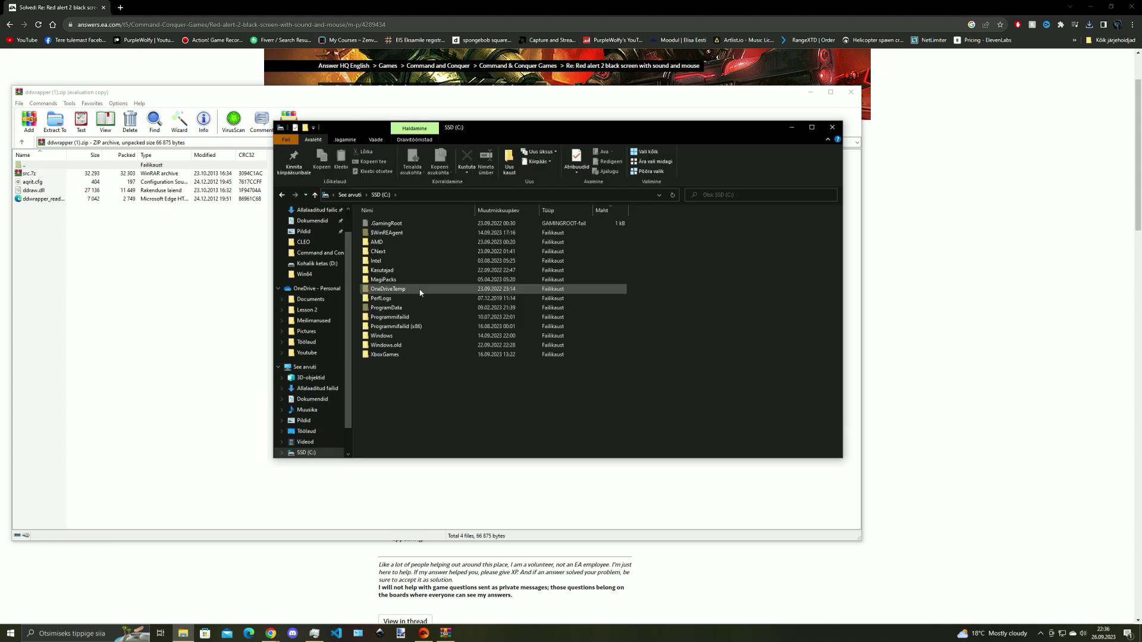
double_click(409, 320)
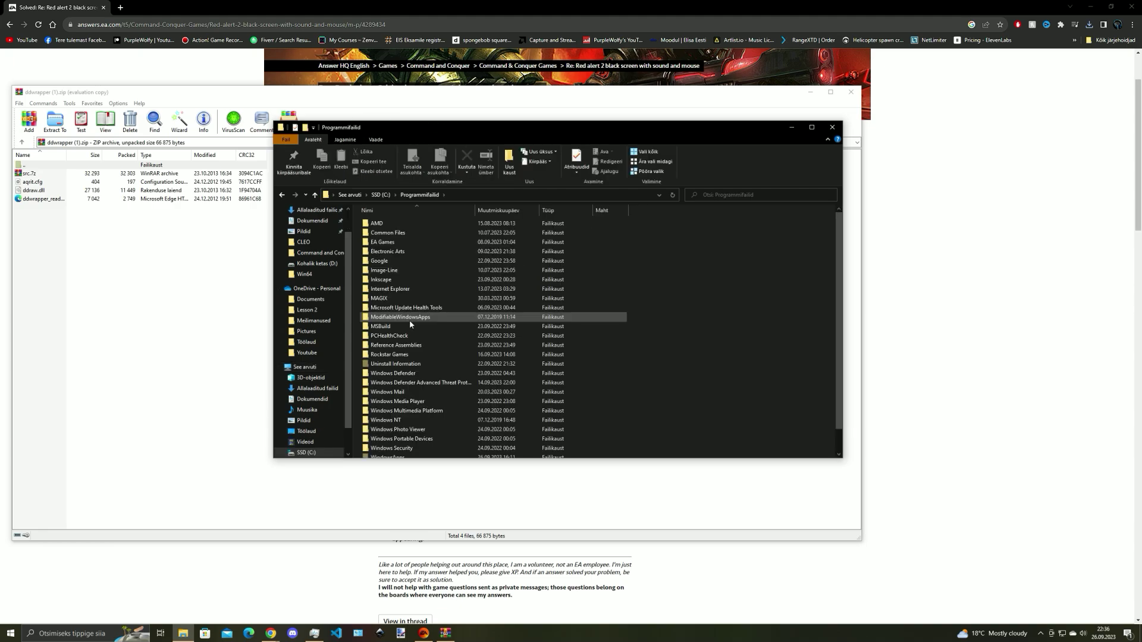
double_click(378, 243)
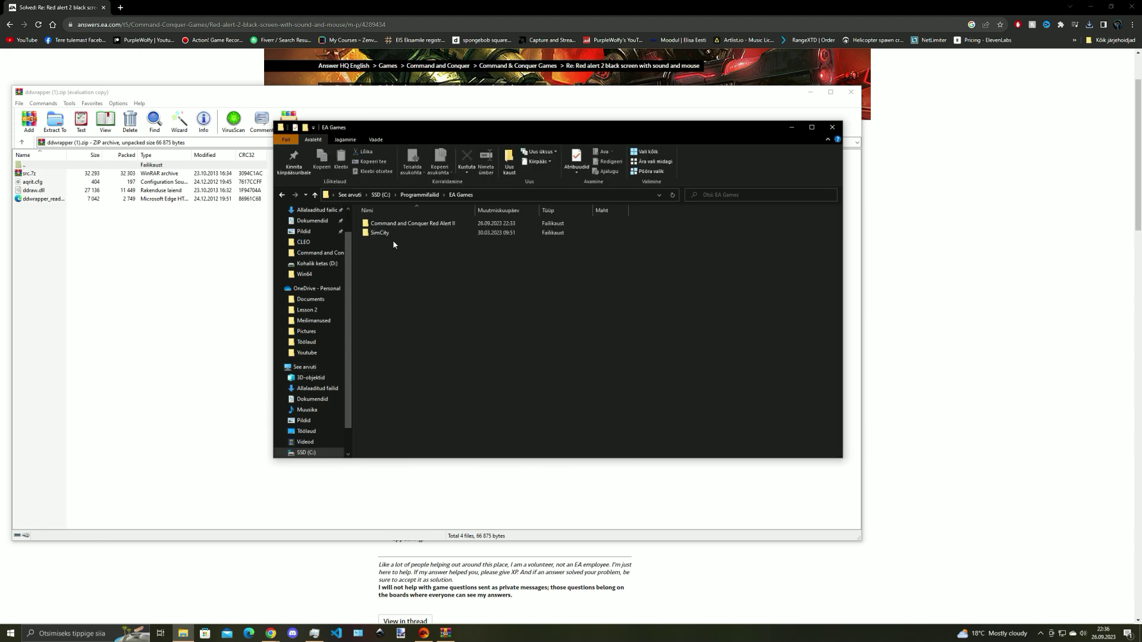
double_click(398, 225)
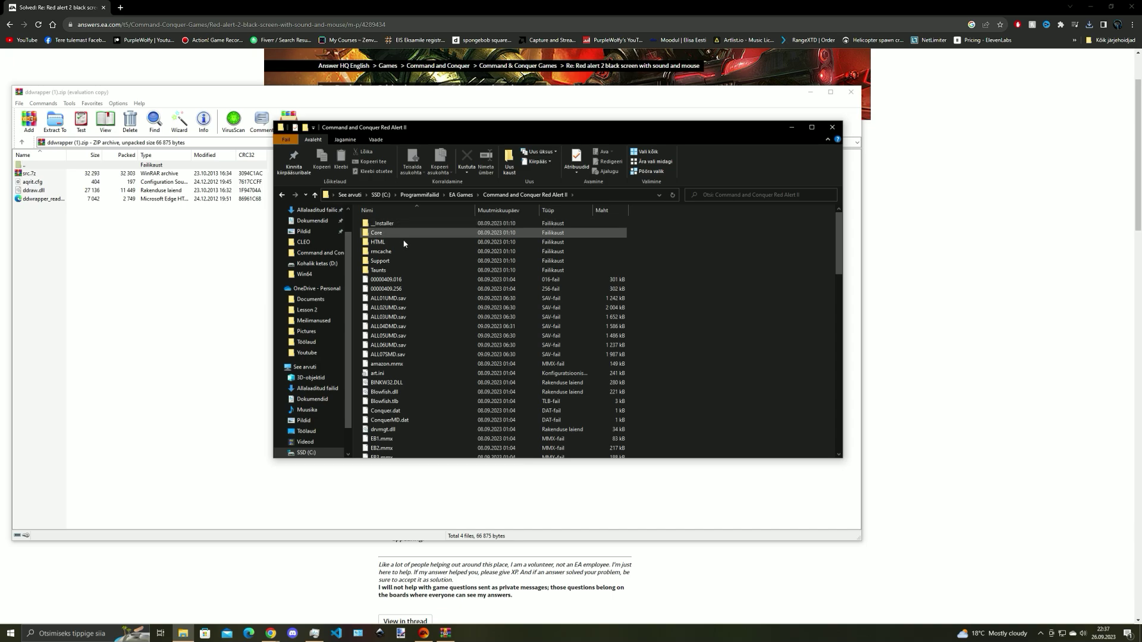
Move ddraw.dll and aqrit.cfg into the game folder with admin approval, then close WinRAR
click(40, 190)
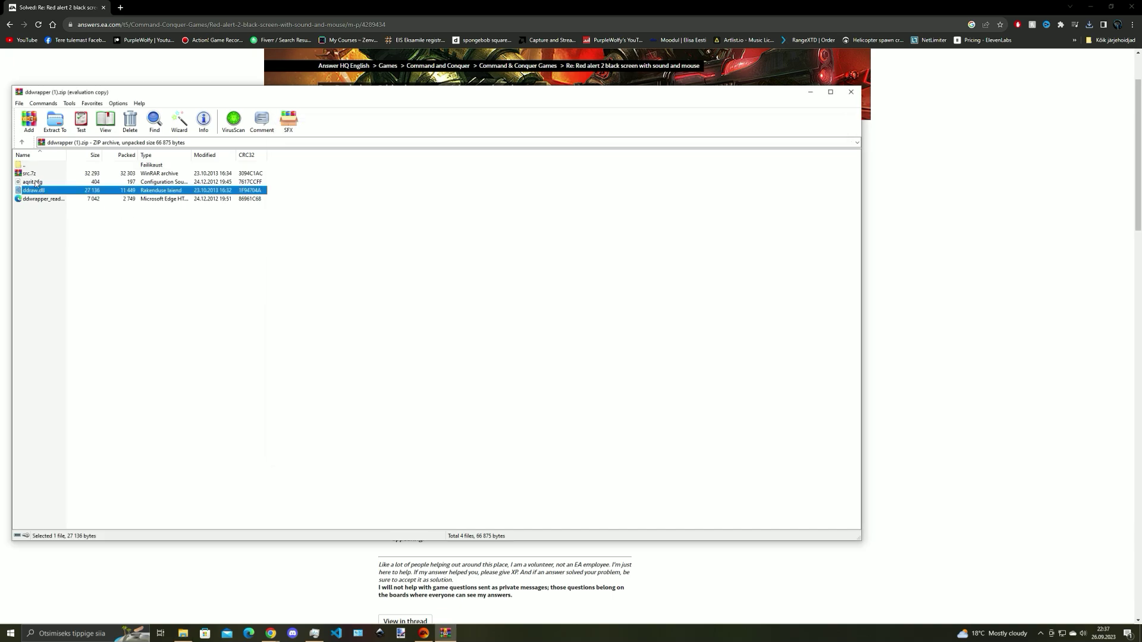
ctrl+click(36, 181)
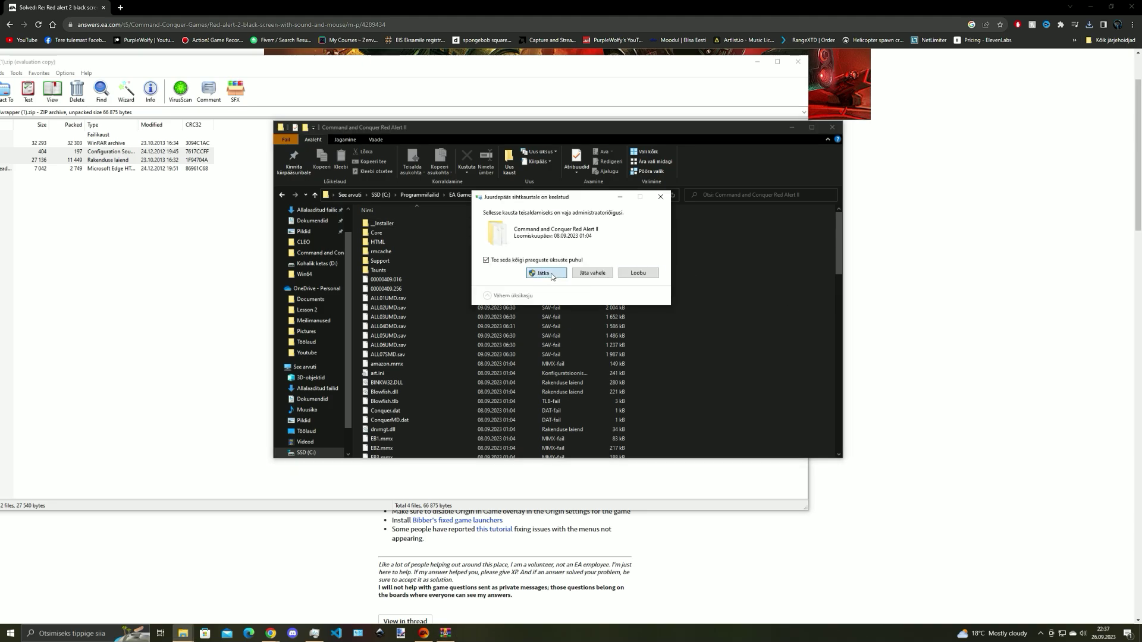
click(551, 277)
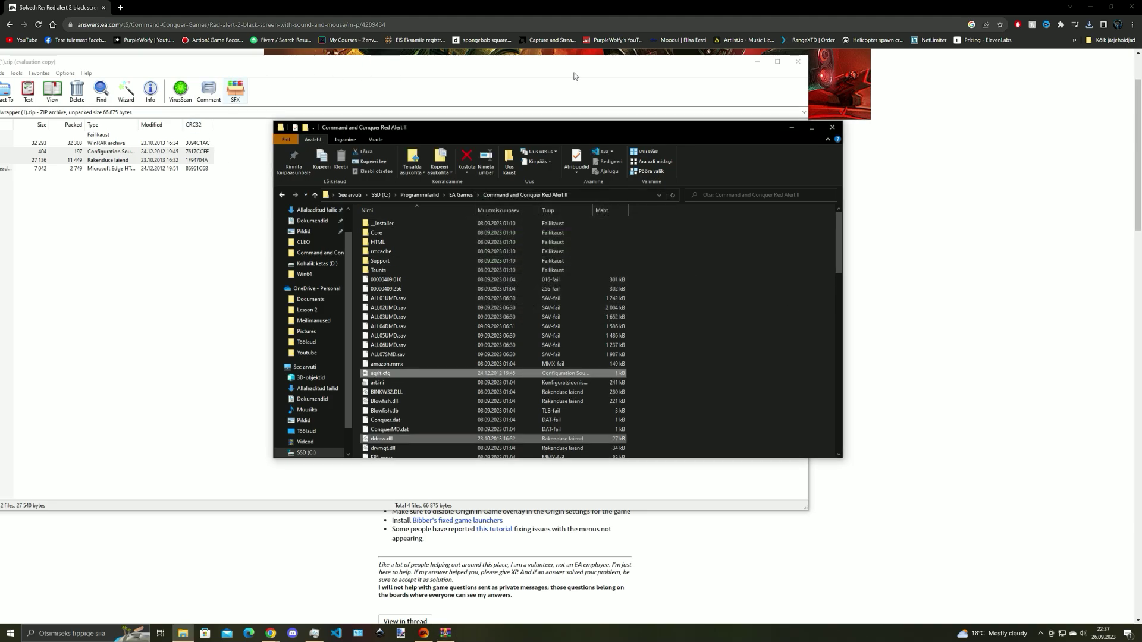
click(797, 62)
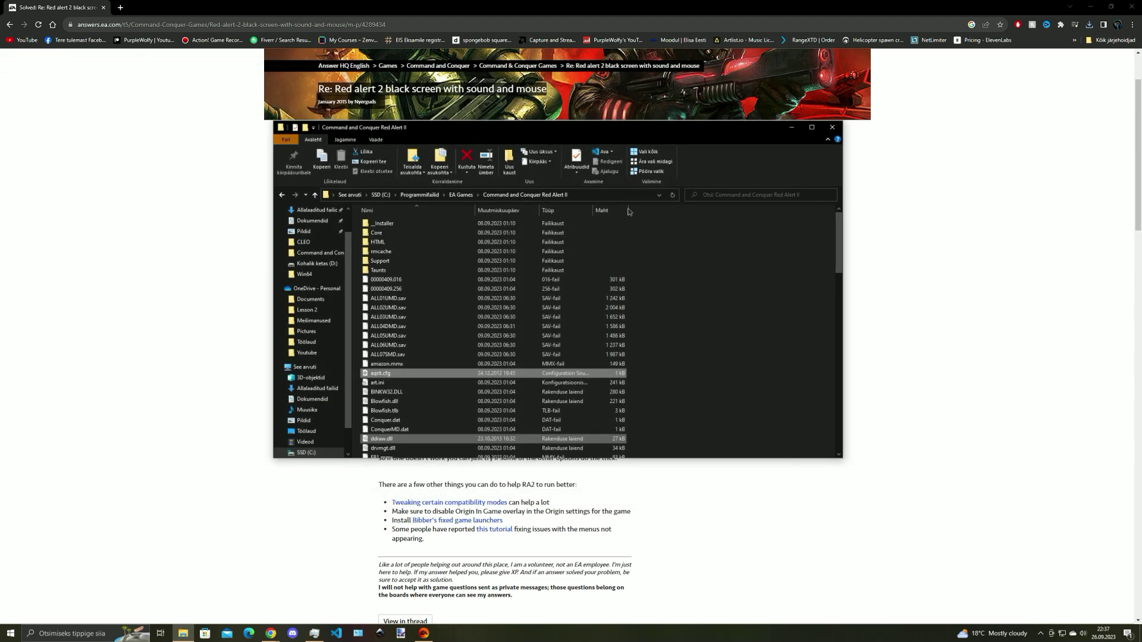
Change ForceDirectDrawEmulation from 0 to 1 in aqrit.cfg and close VS Code
double_click(416, 373)
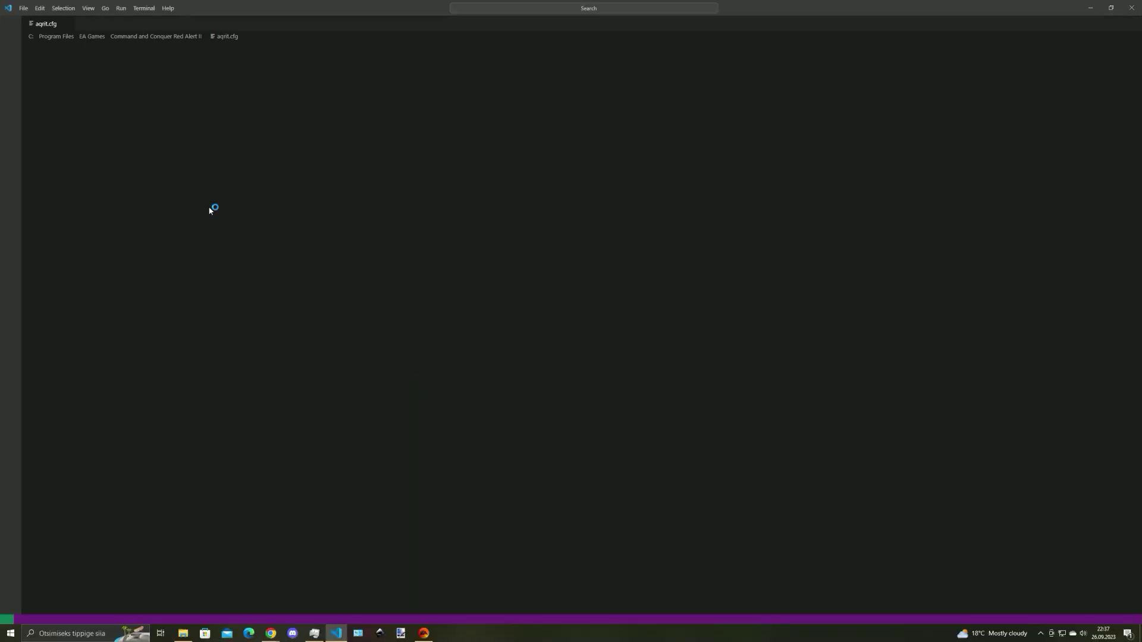
drag(53, 142, 138, 144)
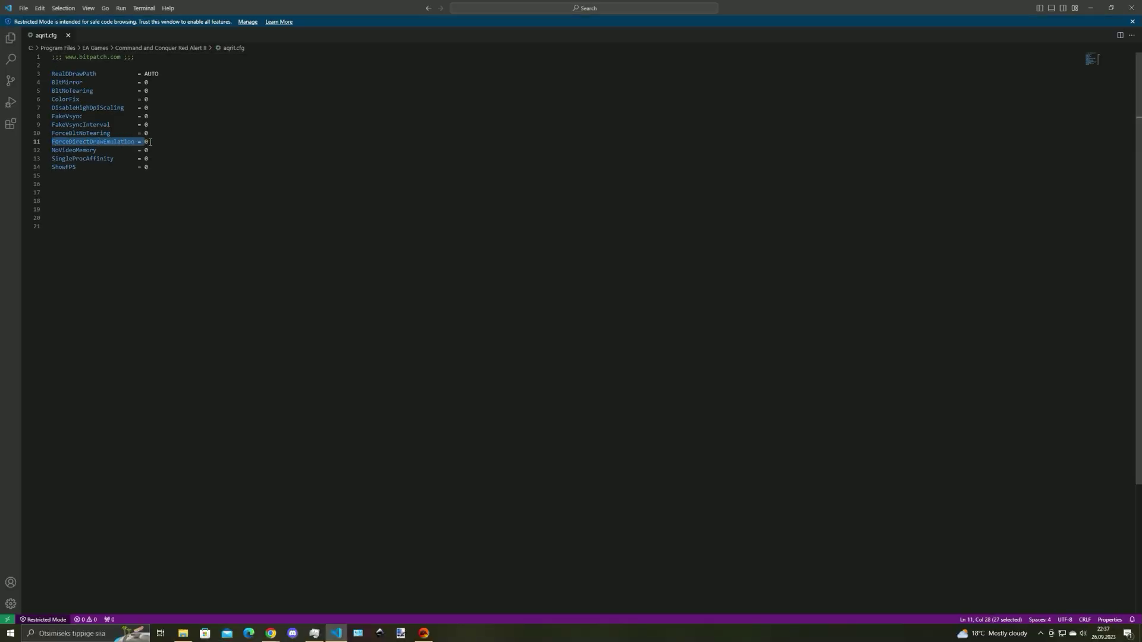
double_click(148, 142)
text(1)
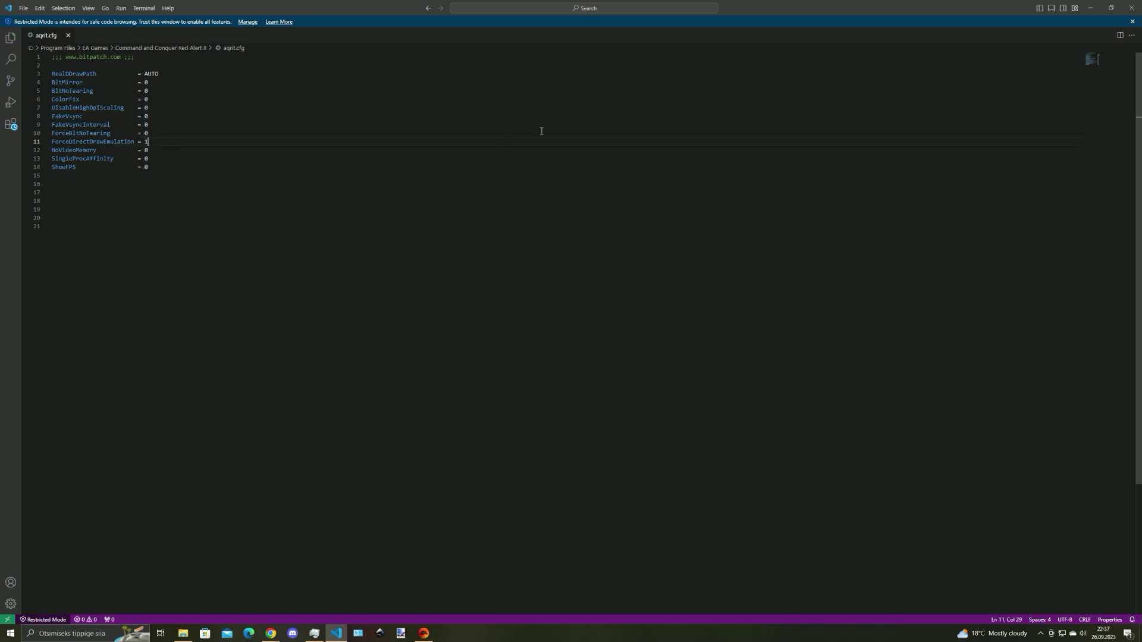
click(1137, 7)
Return to the EA app Library and launch Red Alert 2 and Yuri's Revenge
scroll(450, 369, down, 1)
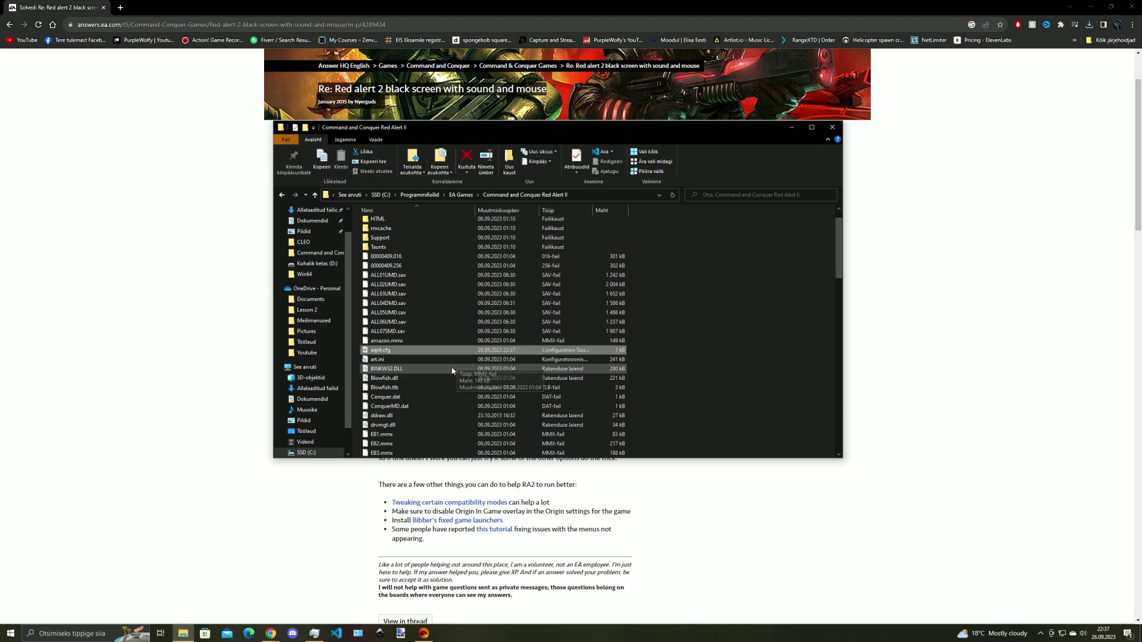
scroll(452, 371, down, 3)
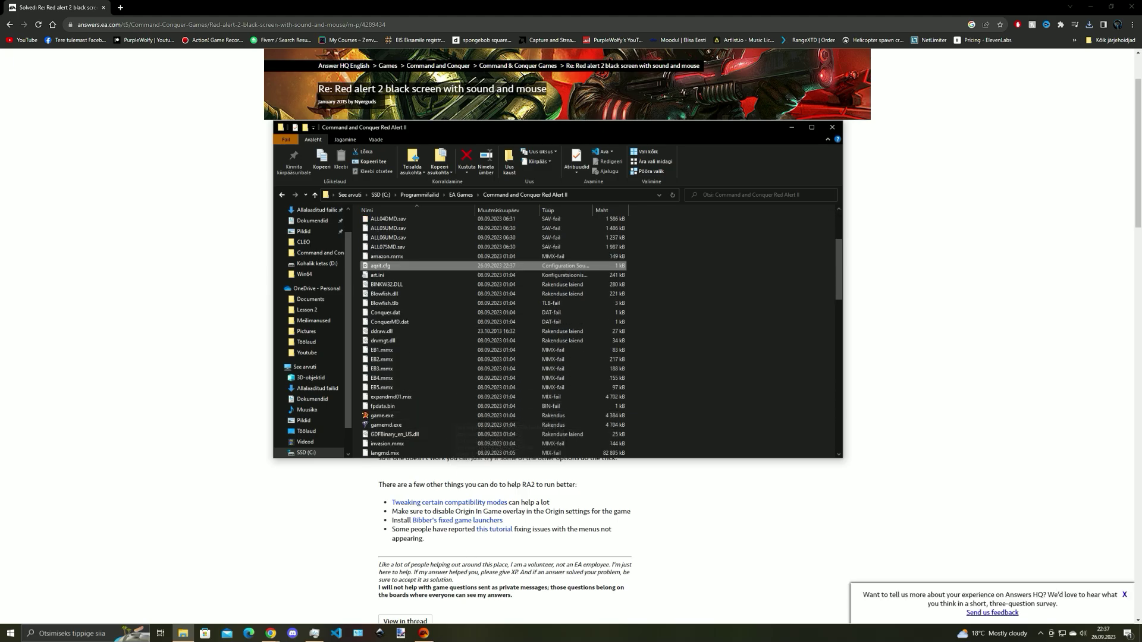
click(425, 634)
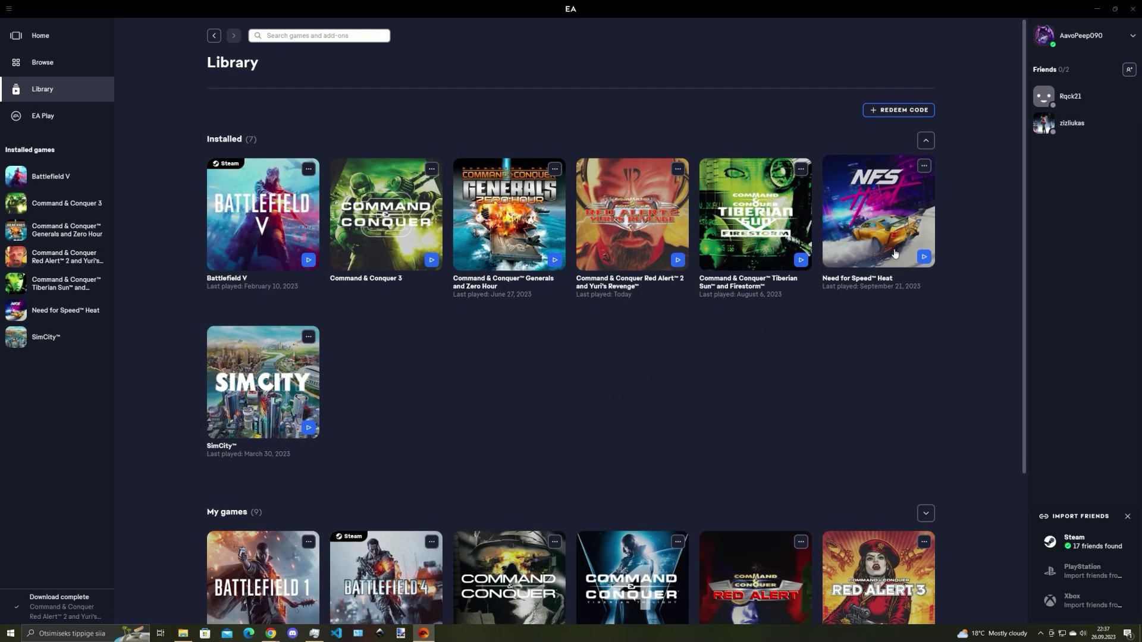
click(678, 260)
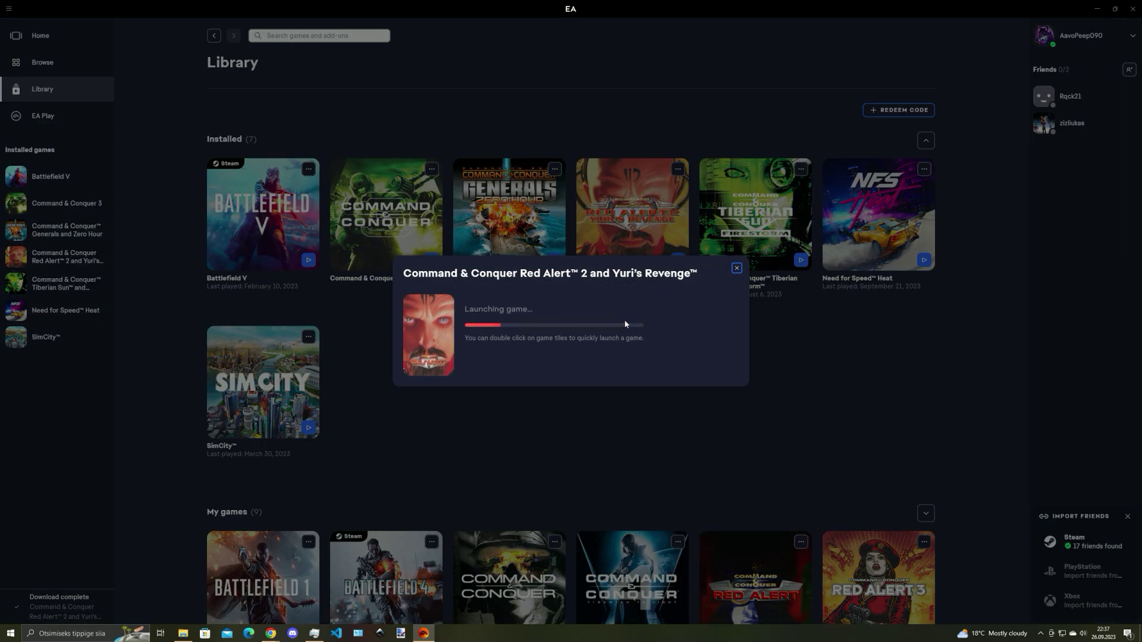
Approve the permissions prompt so Red Alert 2 starts at its main menu
click(638, 338)
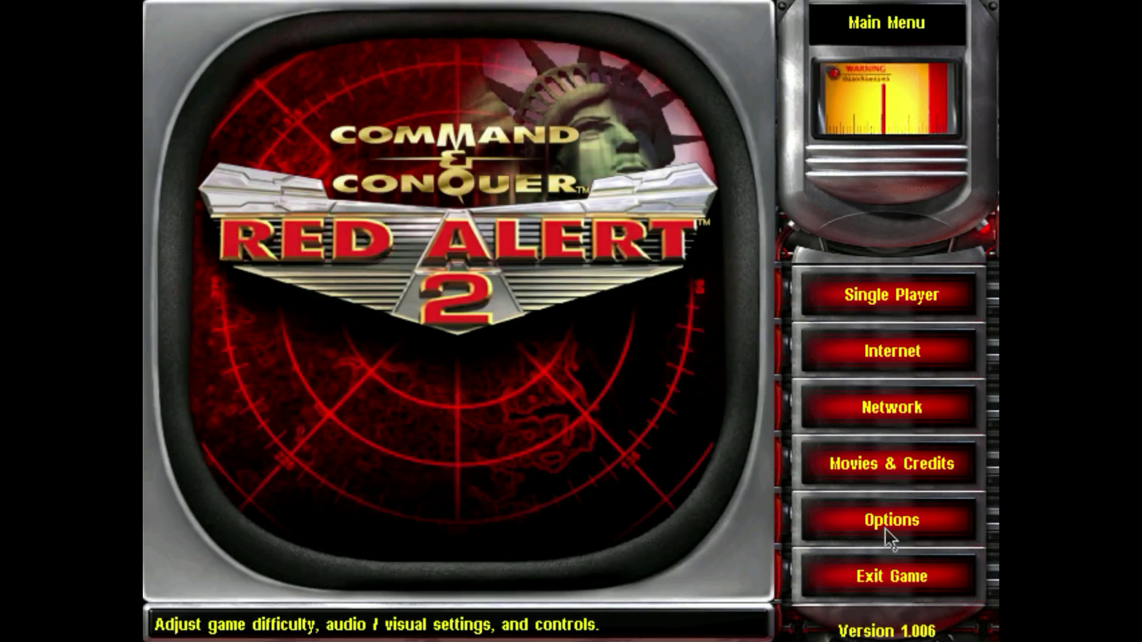
Check the 640 x 480 x 16 resolution in Options, exit the game, and return to its folder
click(904, 533)
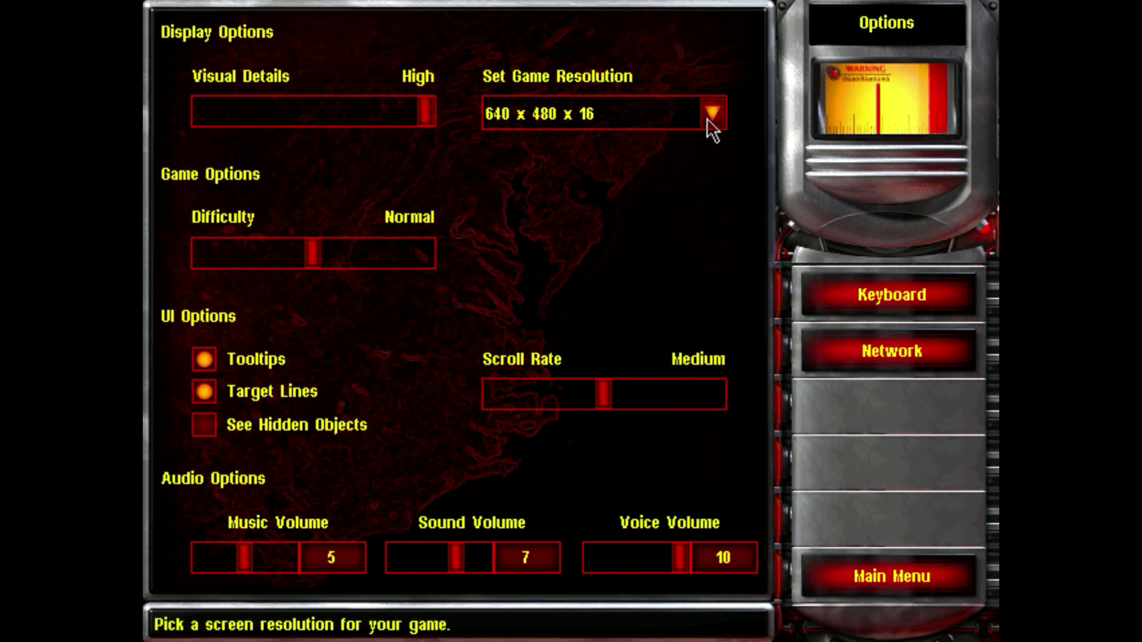
click(709, 115)
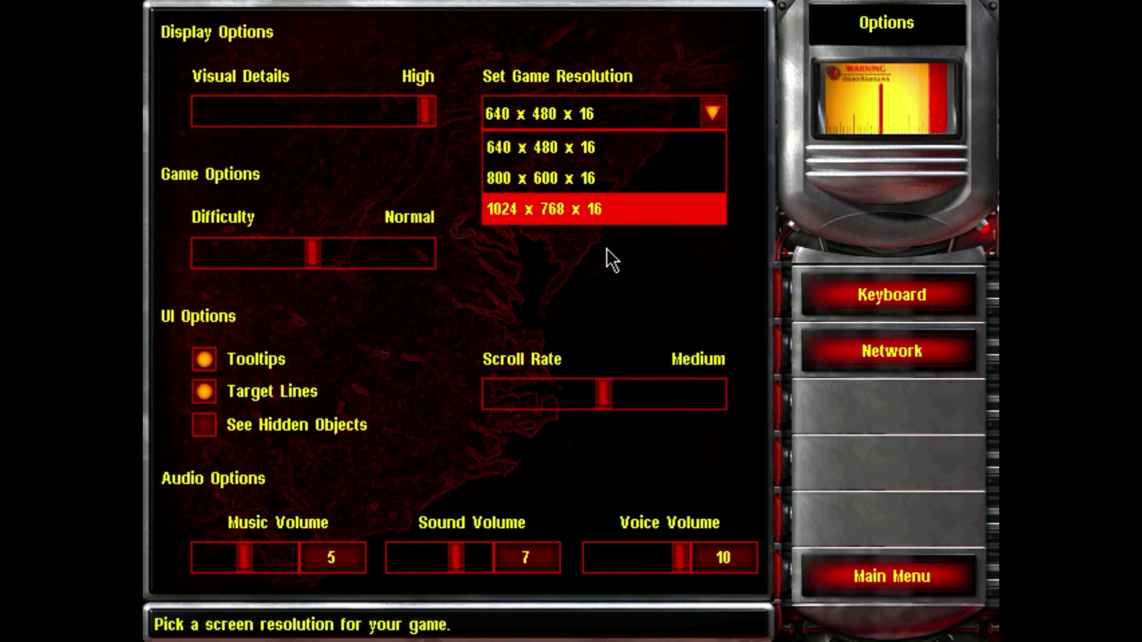
click(639, 262)
click(916, 570)
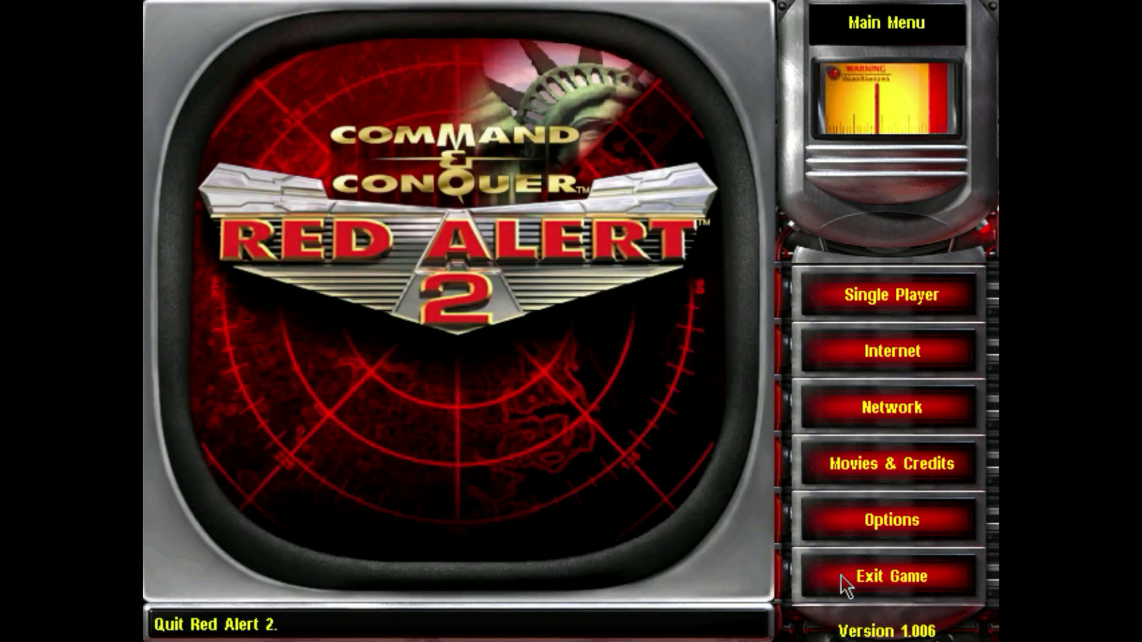
click(900, 576)
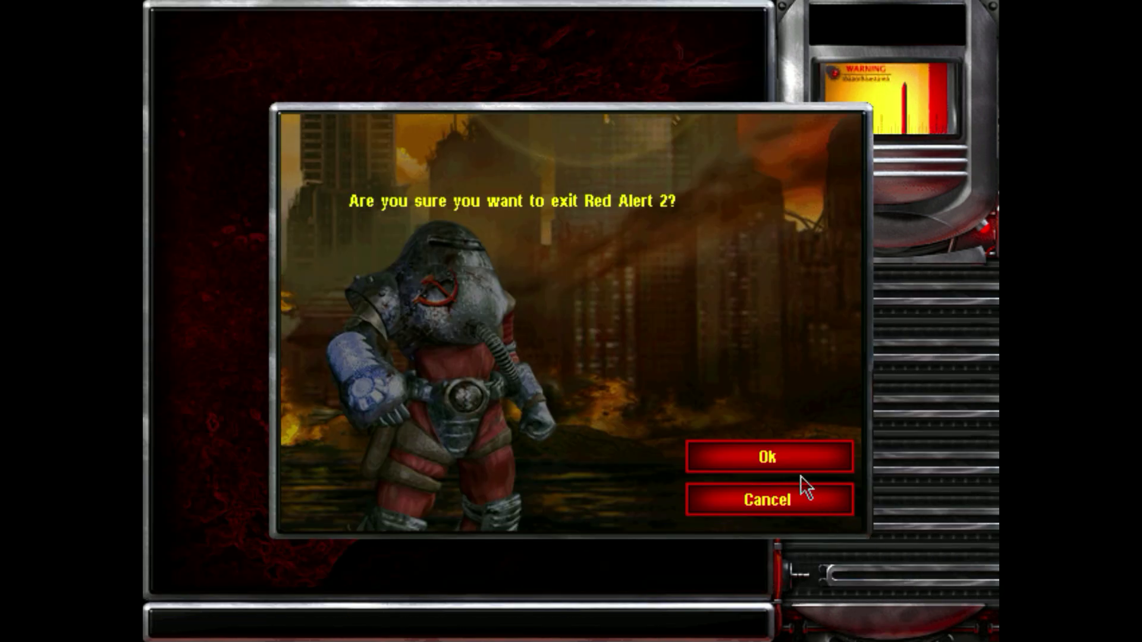
click(767, 459)
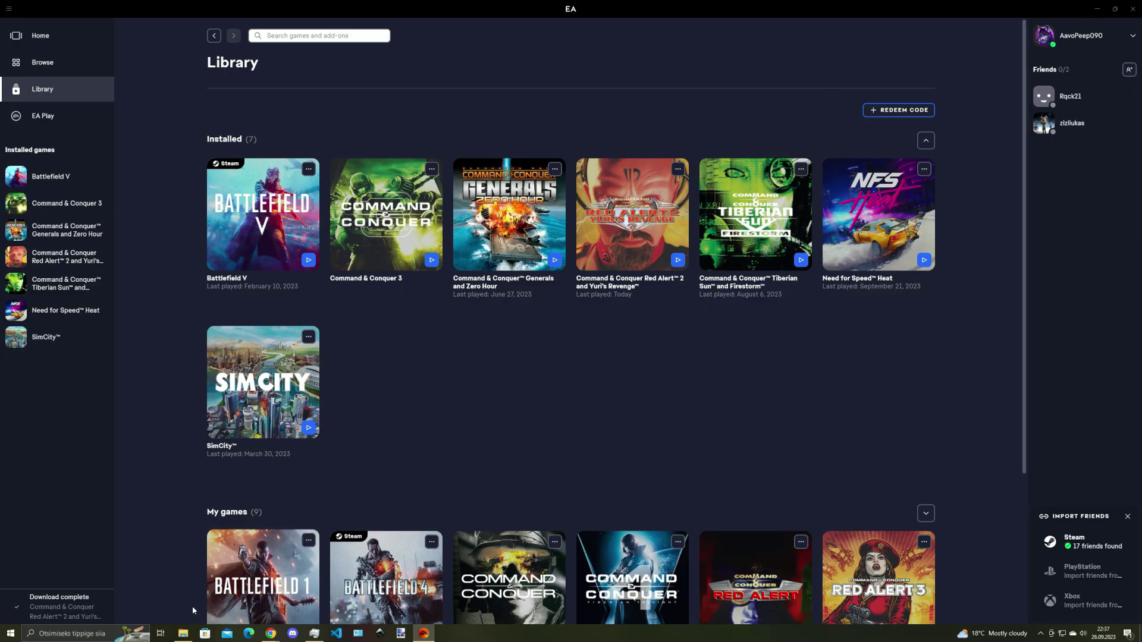
click(183, 634)
Open RA2.INI from the game folder in Notepad and place the cursor at ScreenWidth
scroll(438, 364, down, 2)
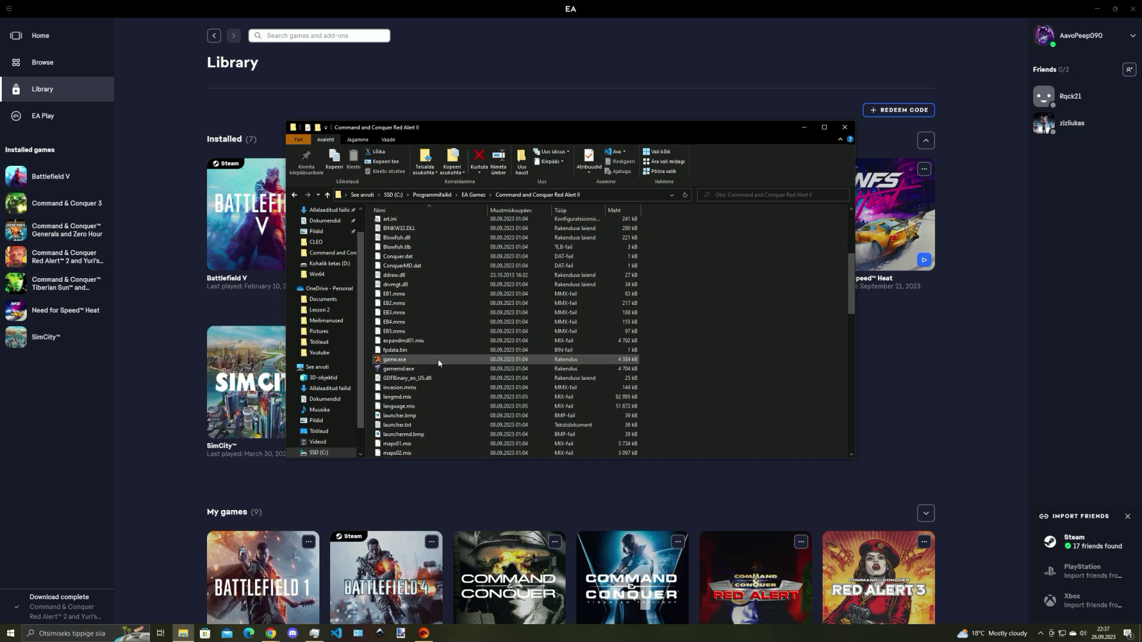
scroll(438, 358, down, 8)
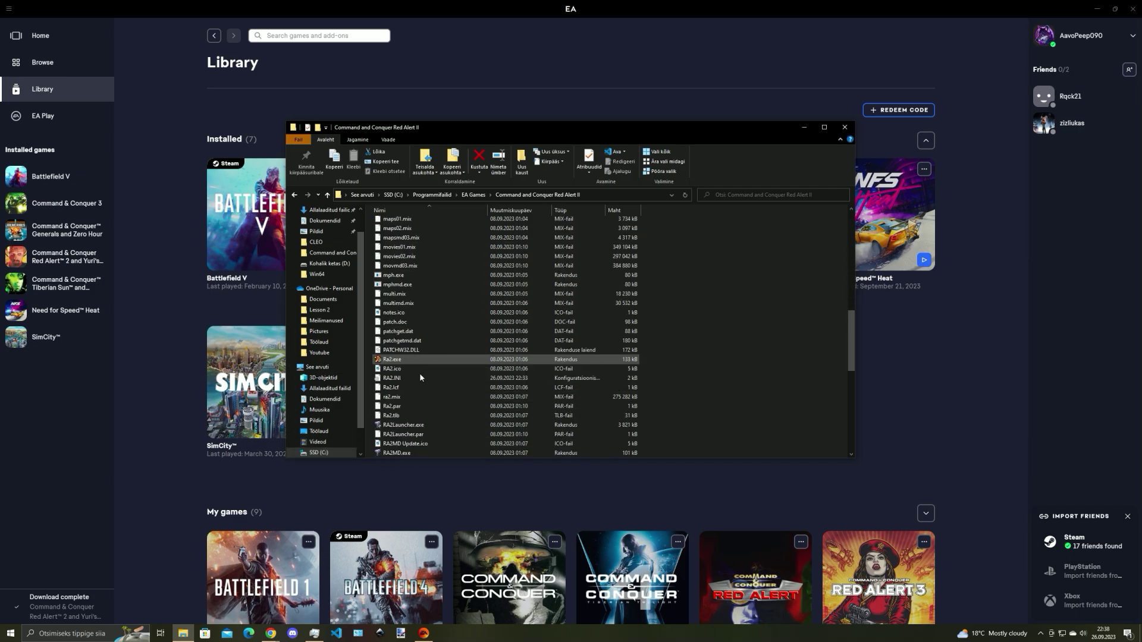
double_click(397, 379)
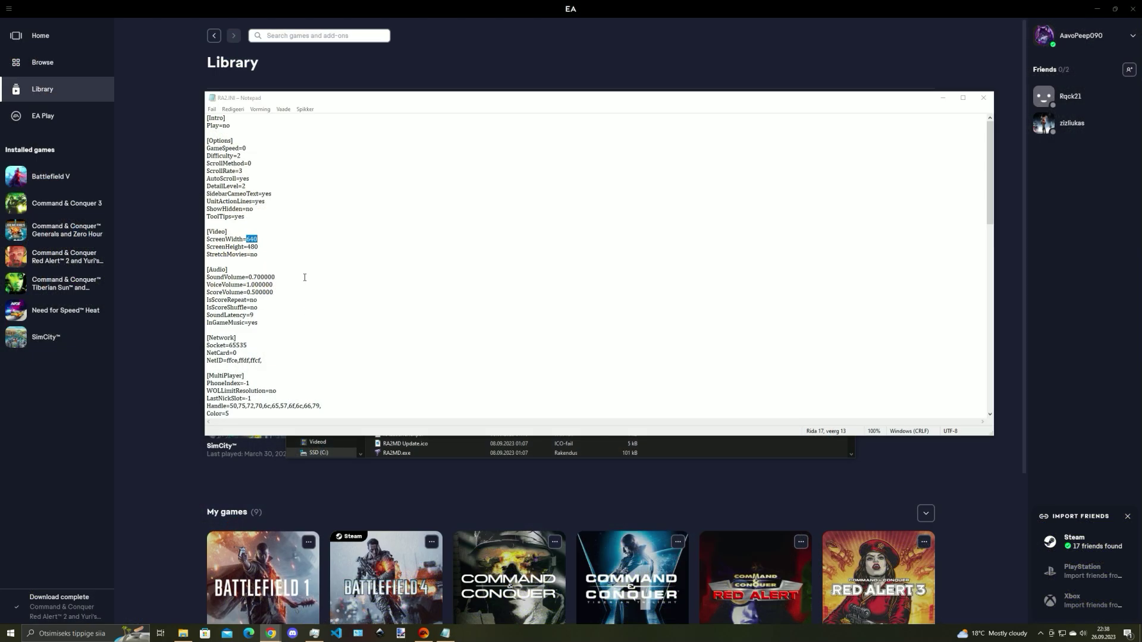
click(251, 239)
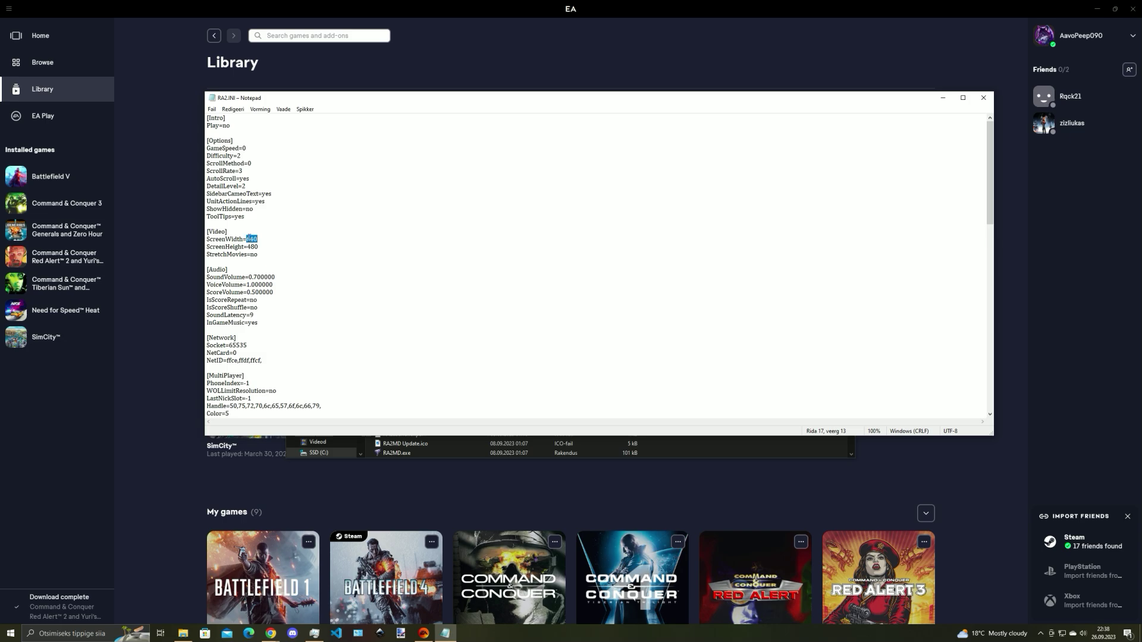
Set ScreenWidth to 2560 in RA2.INI, save the file and close Notepad
text(25)
key(ctrl+s)
click(983, 98)
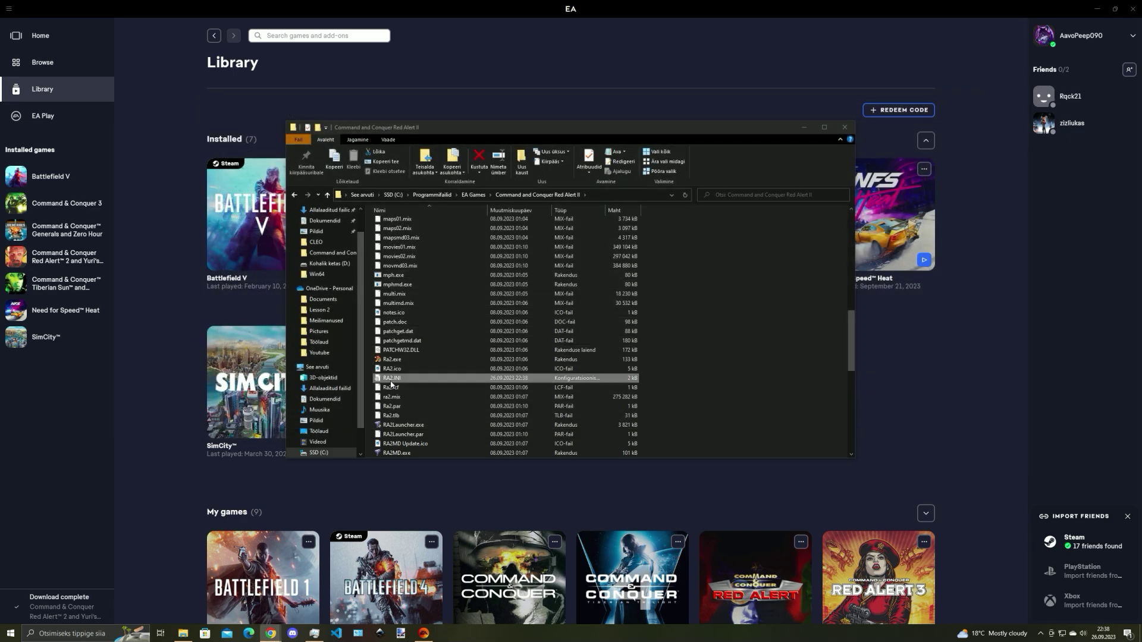
Put the game folder away and launch Red Alert 2 and Yuri's Revenge from the EA library
click(444, 367)
key(Up)
key(Up)
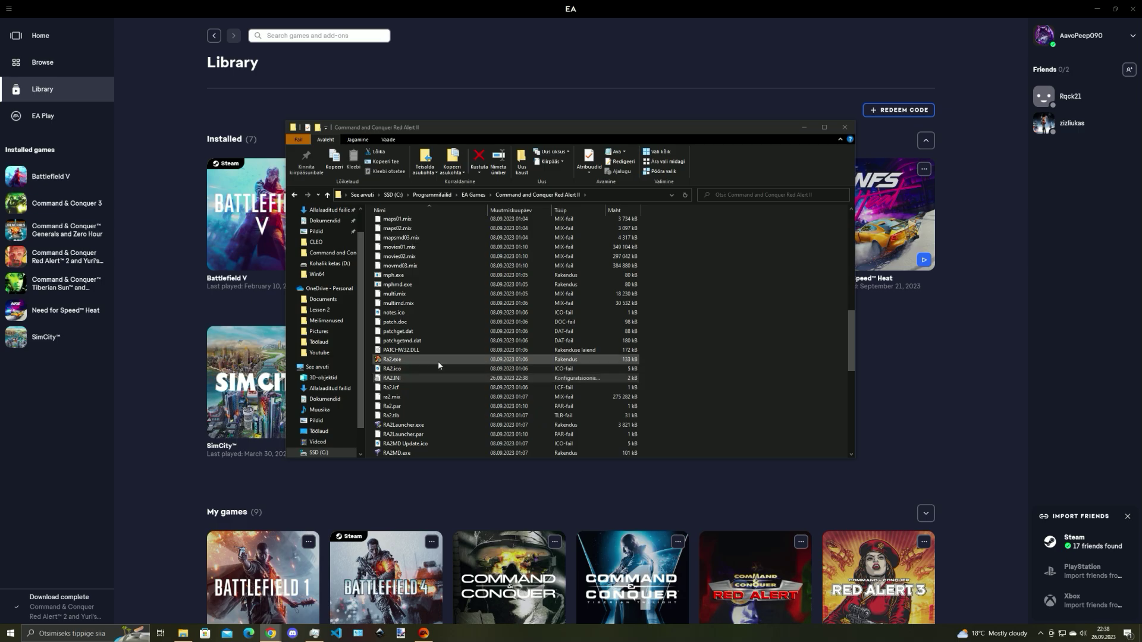
click(806, 129)
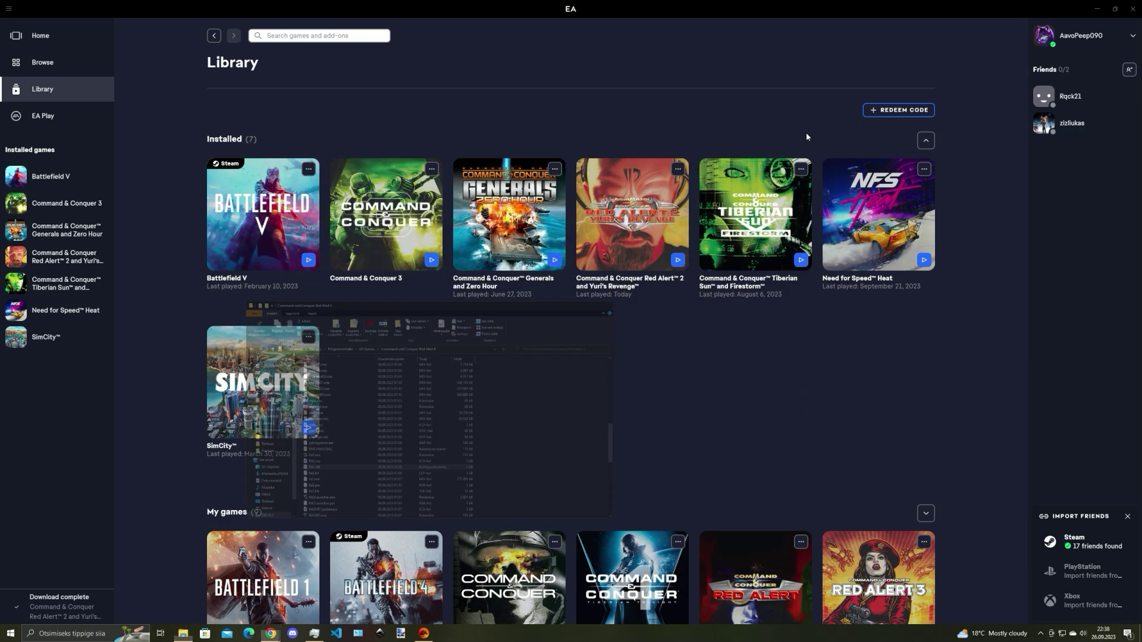
click(678, 261)
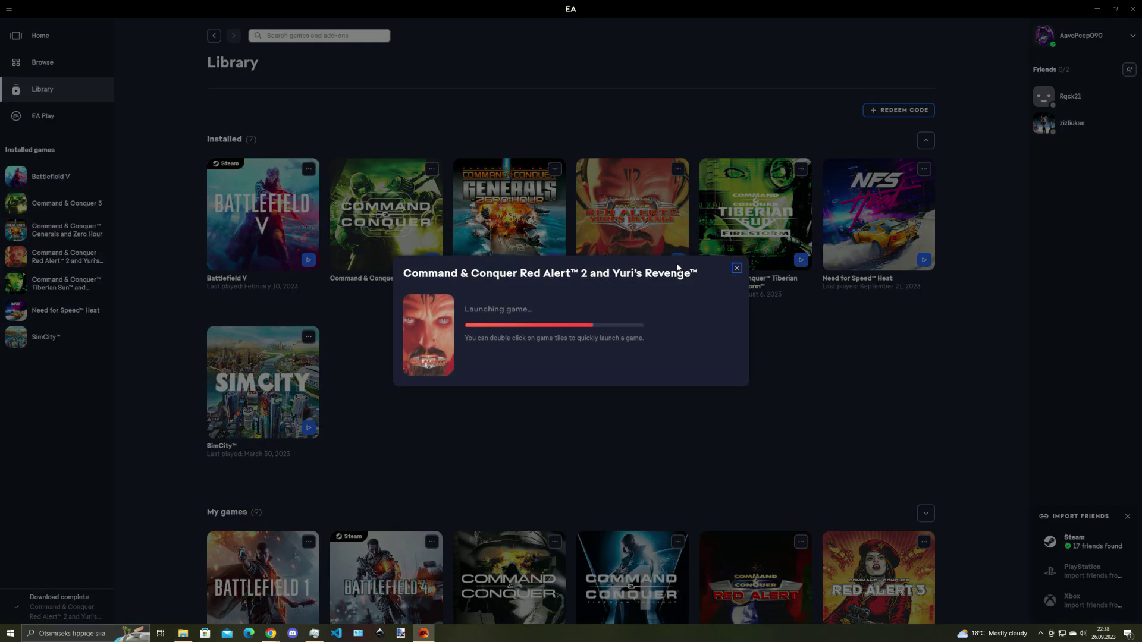
Let the launch continue, choose Red Alert 2 over Yuri's Revenge, and open the game's Options
click(638, 346)
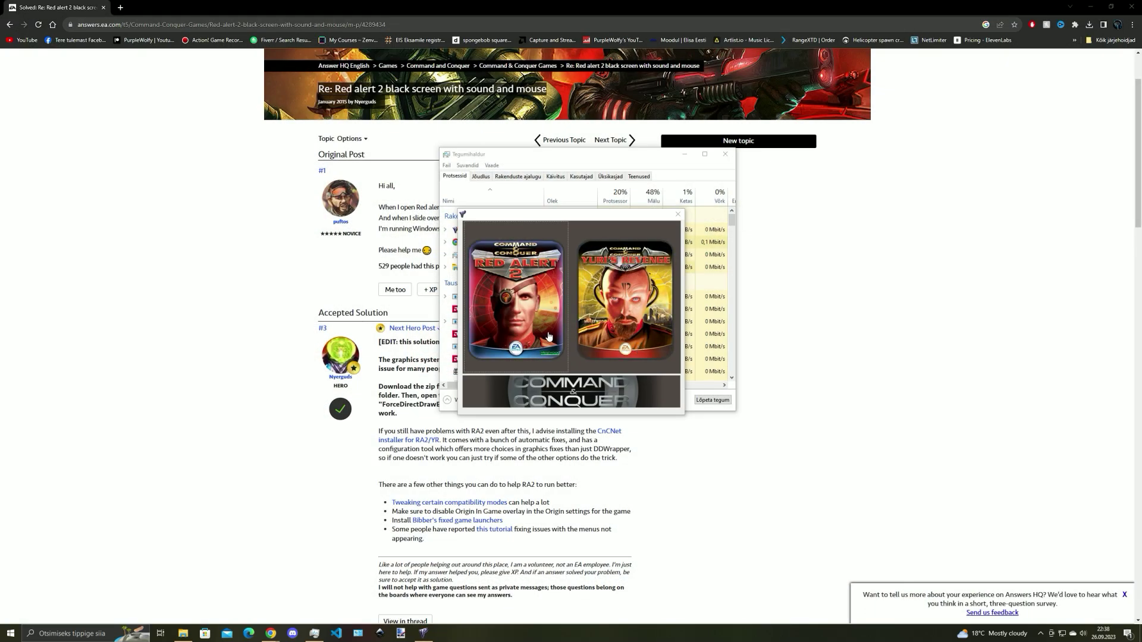
click(550, 336)
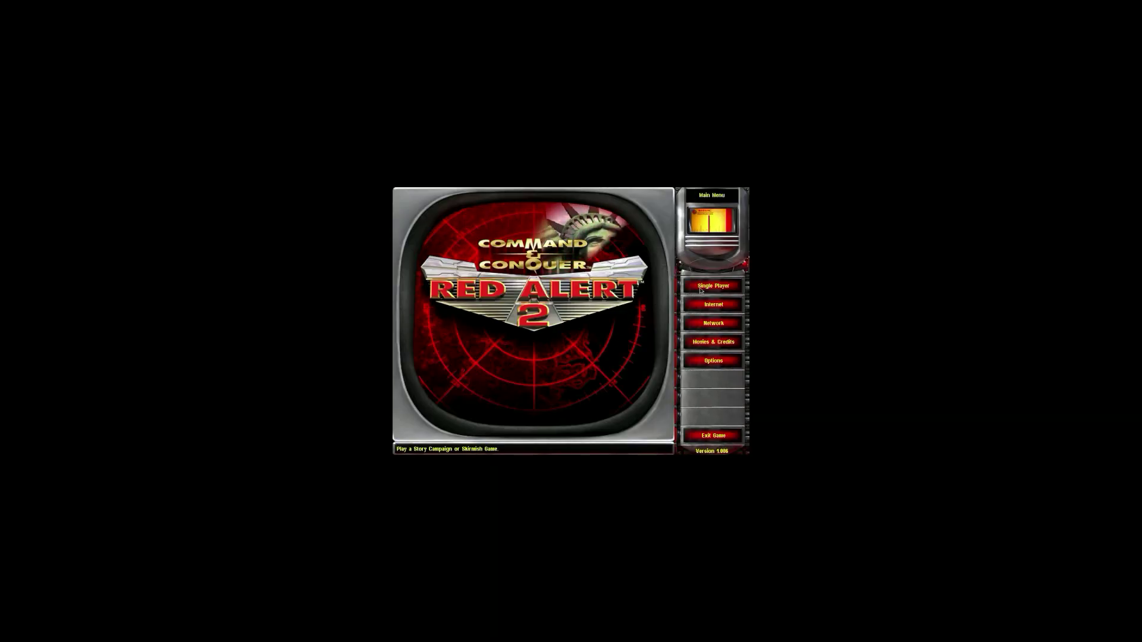
click(714, 361)
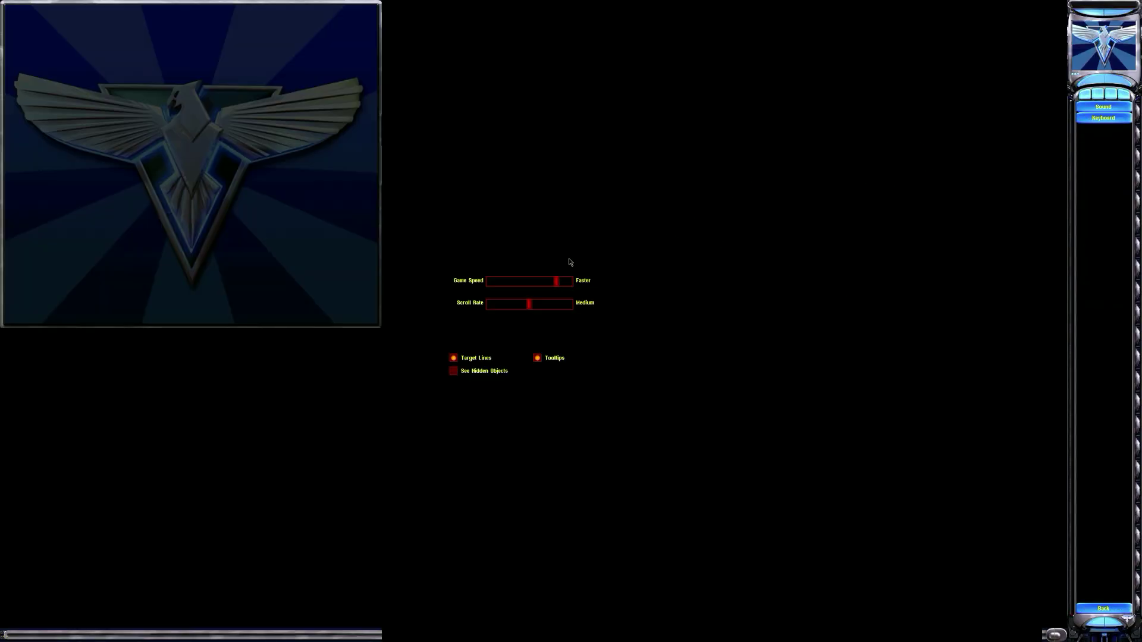
Leave the options to resume the skirmish and deploy the MCV into a Construction Yard
click(1104, 609)
click(1104, 608)
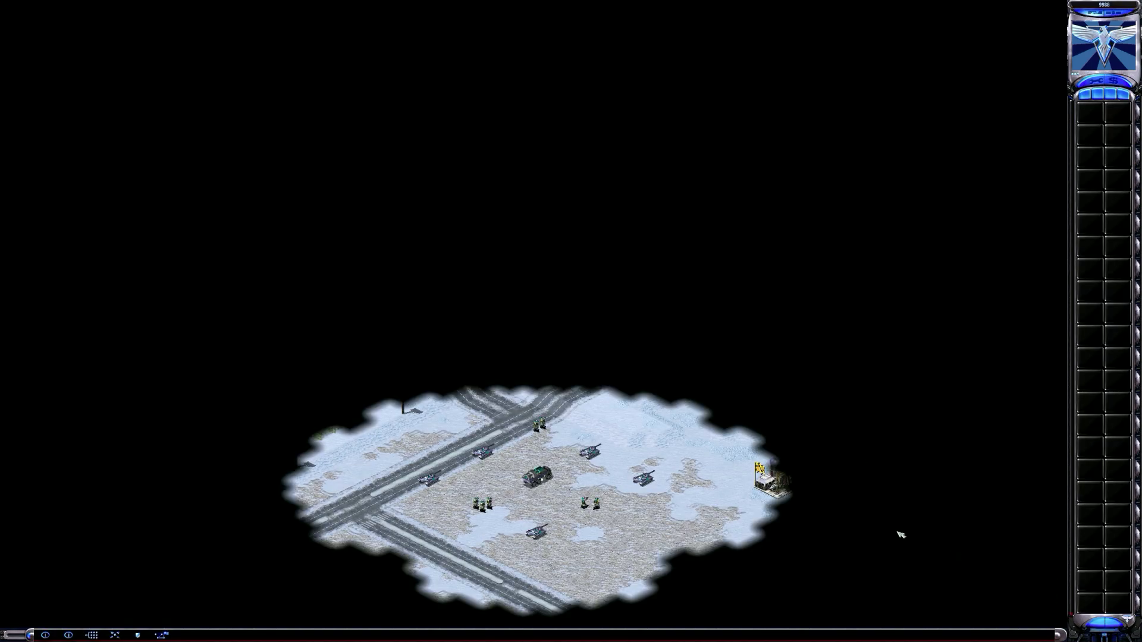
click(570, 483)
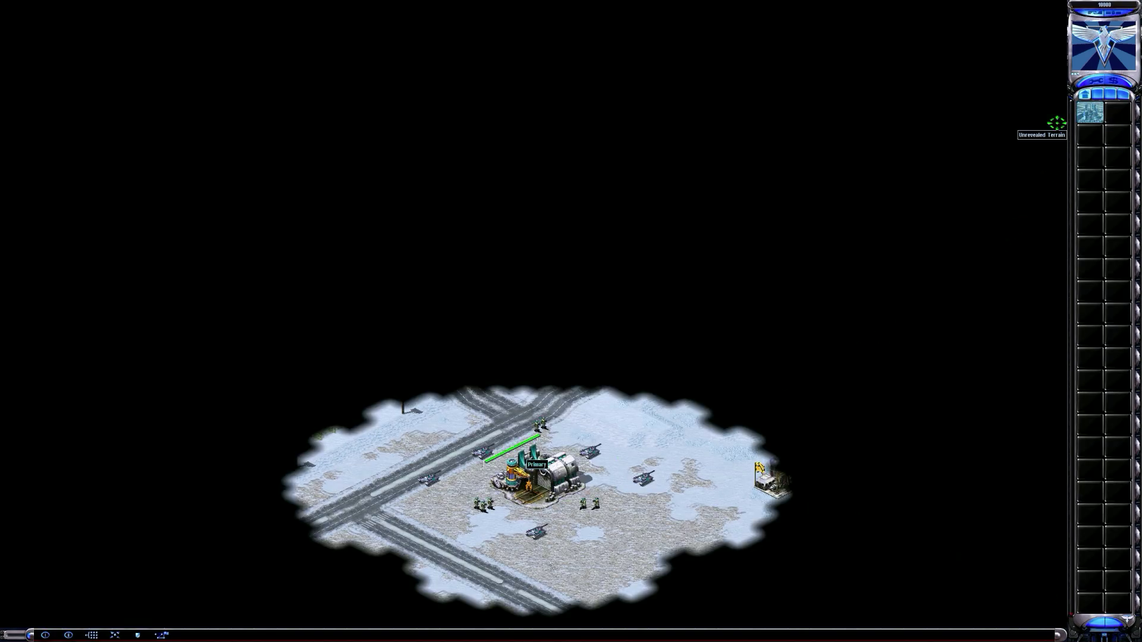
Send the combat units toward the upper left and redirect the infantry squad
click(587, 457)
click(441, 359)
click(332, 316)
right_click(334, 321)
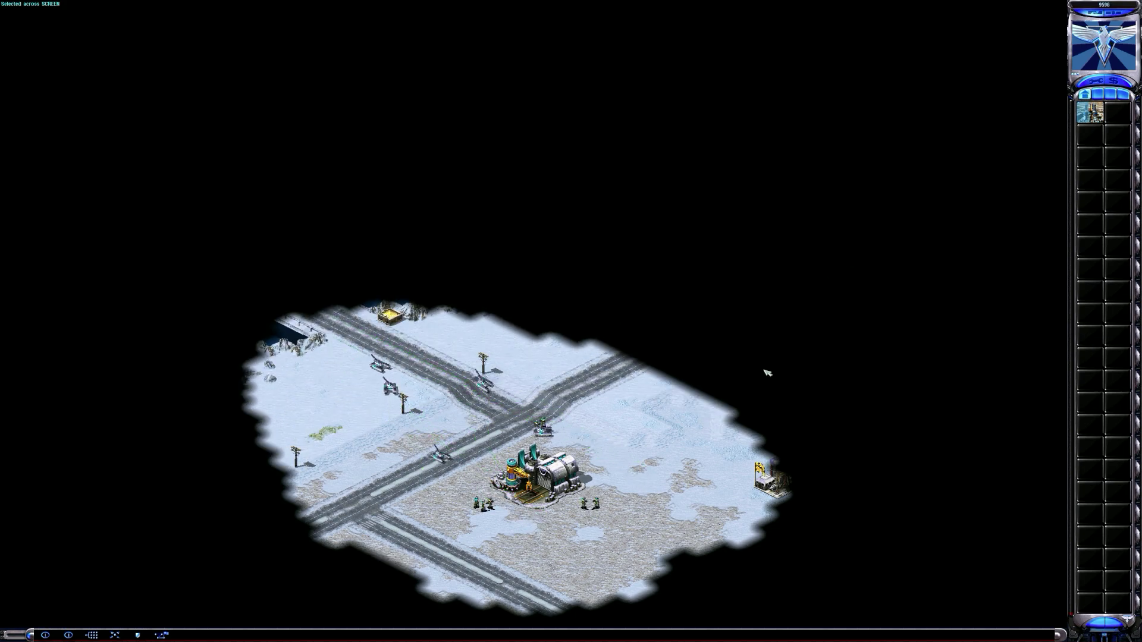
key(p)
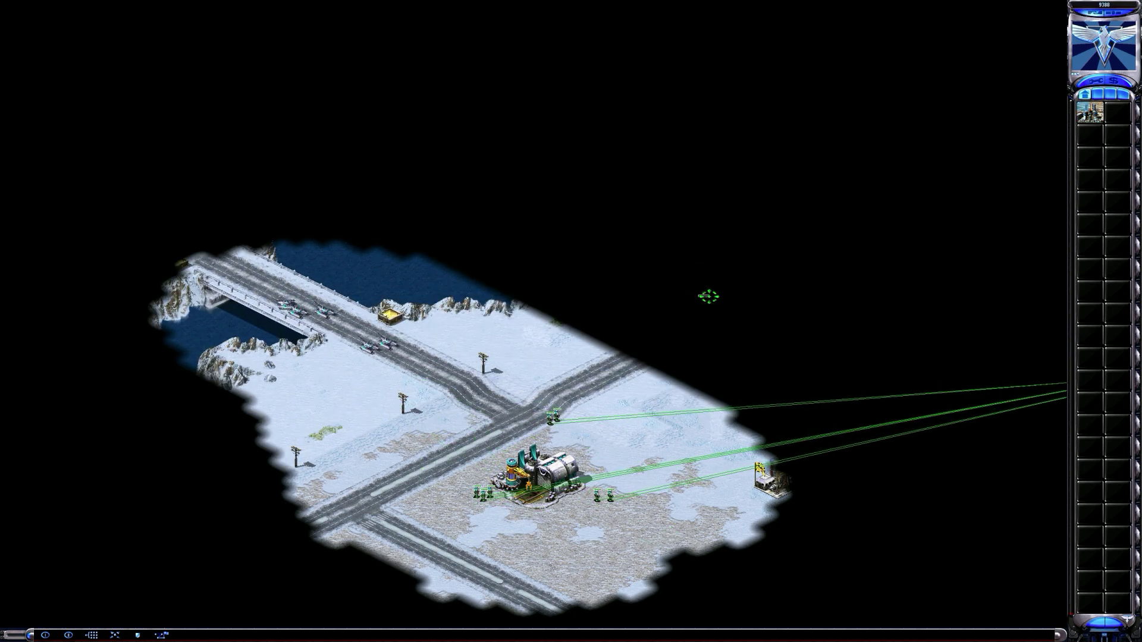
click(672, 319)
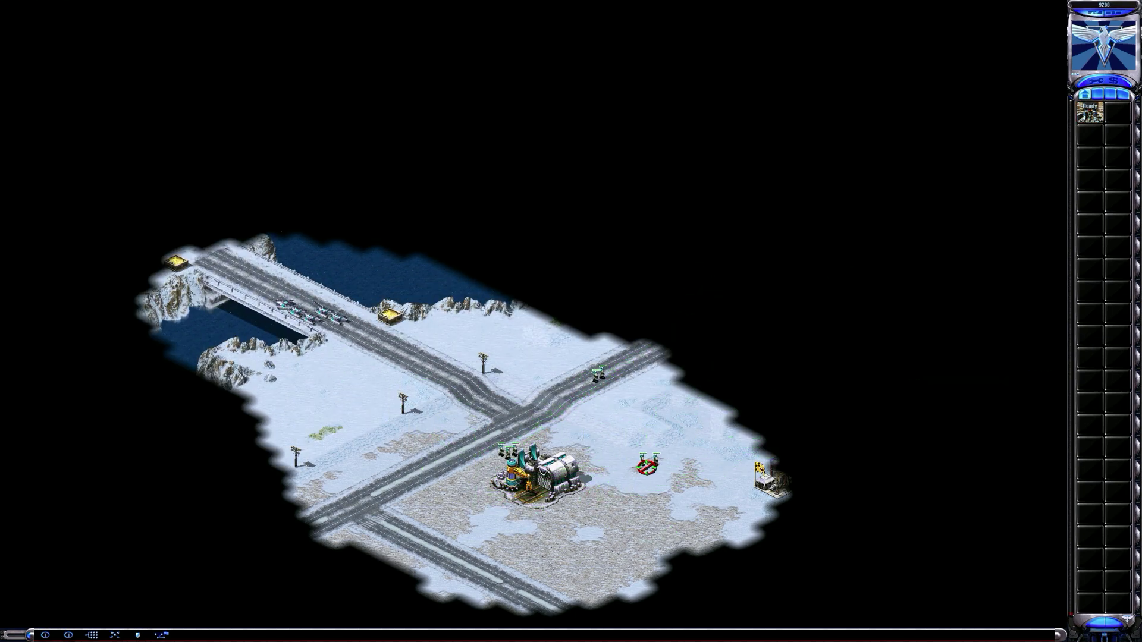
Place the Power Plant and Barracks beside the Construction Yard and deploy the GIs into sandbags
click(634, 470)
drag(529, 266, 752, 458)
drag(486, 275, 791, 443)
click(1090, 134)
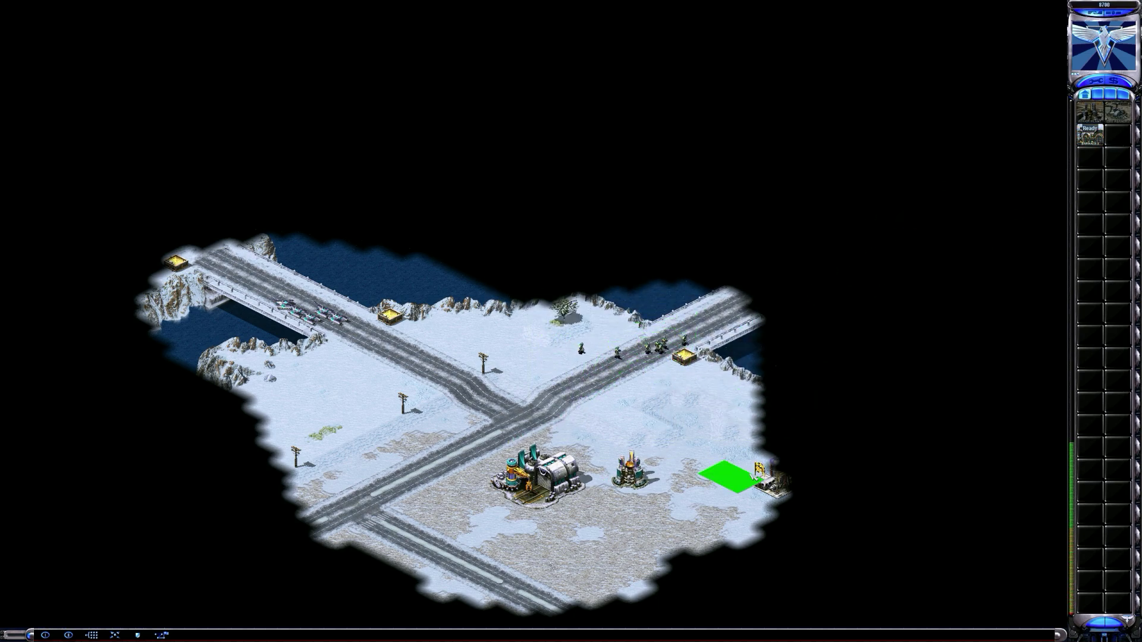
click(729, 477)
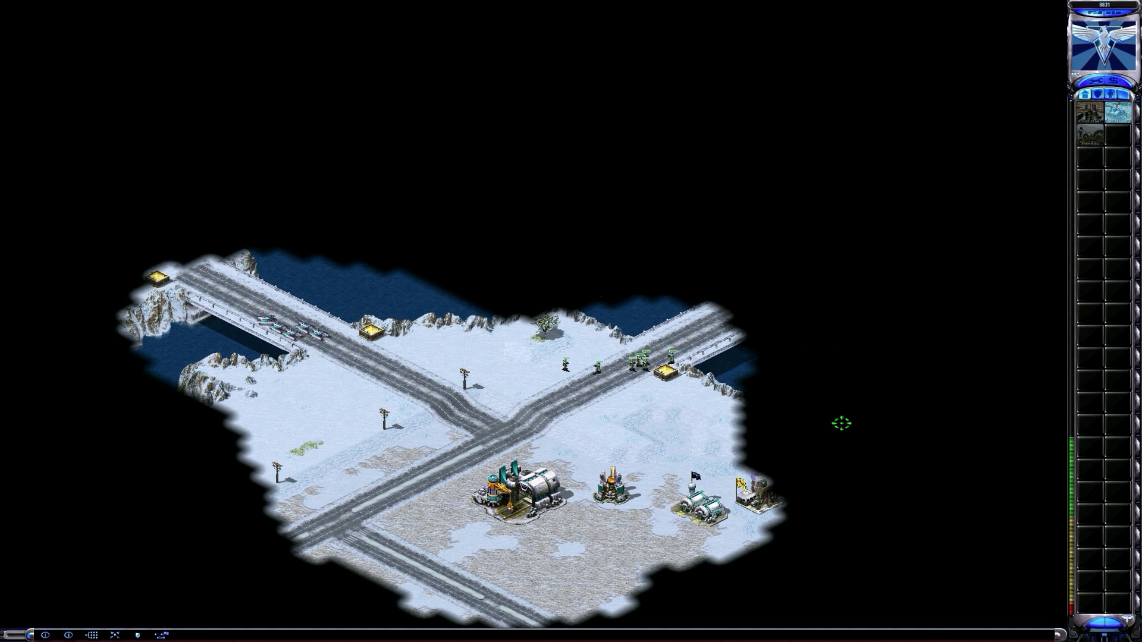
key(d)
Send the jets to strike the enemy base, then on to another target
click(1113, 94)
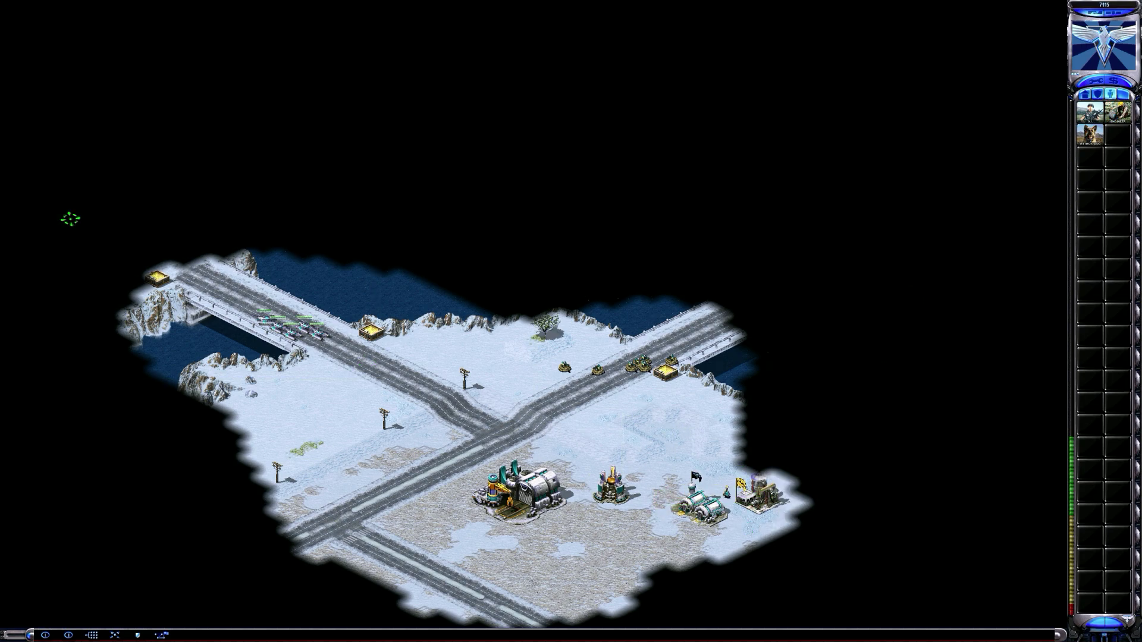
click(11, 86)
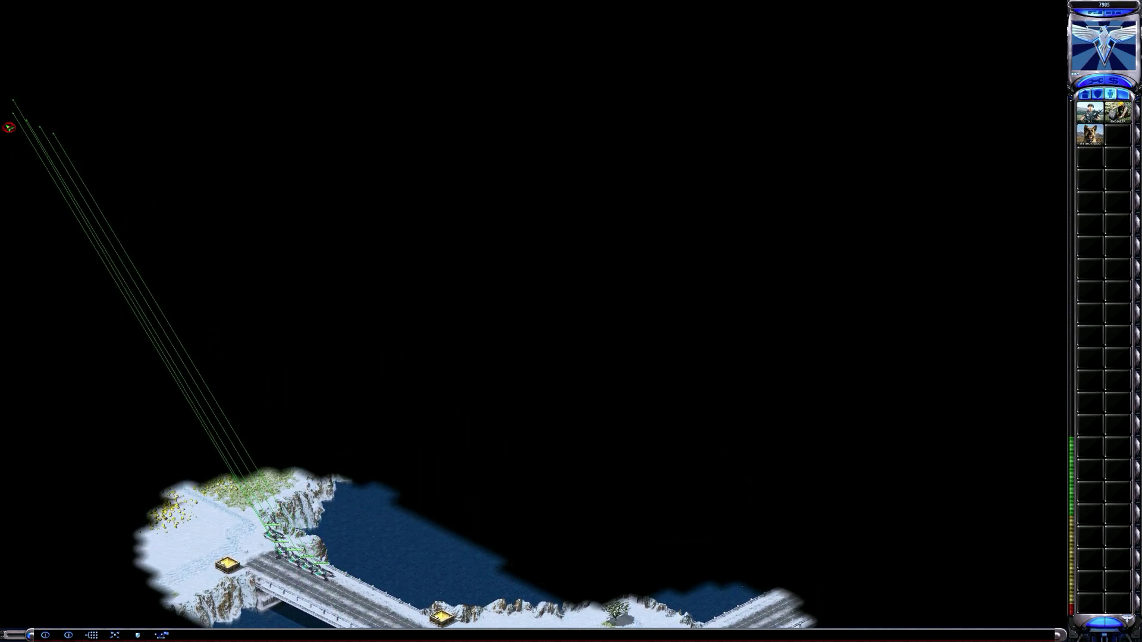
key(Down)
key(q)
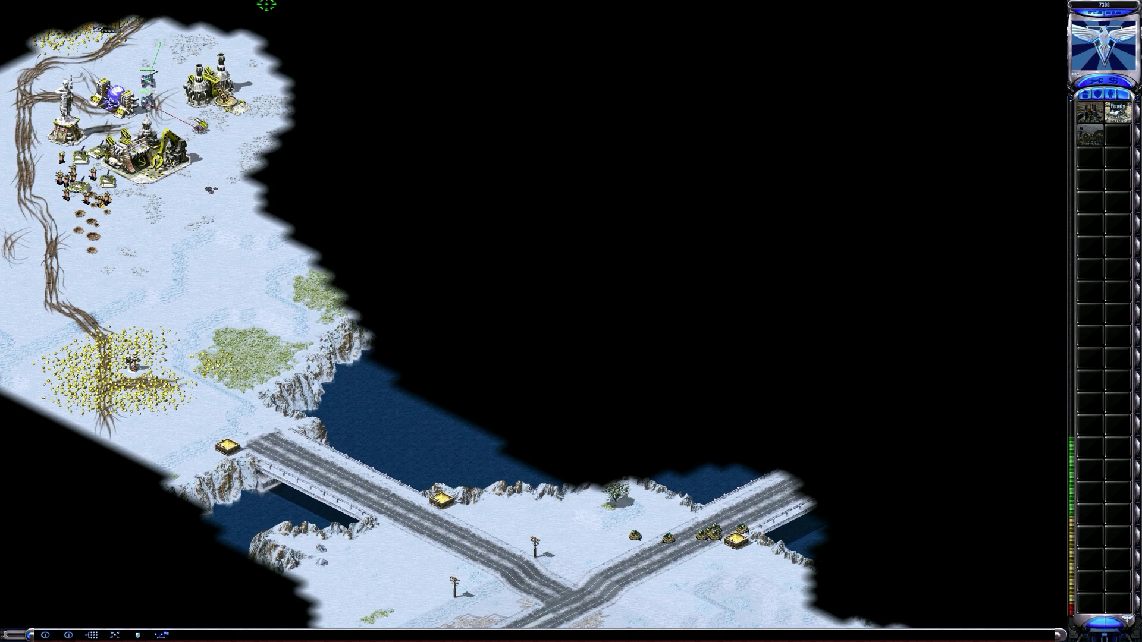
click(346, 123)
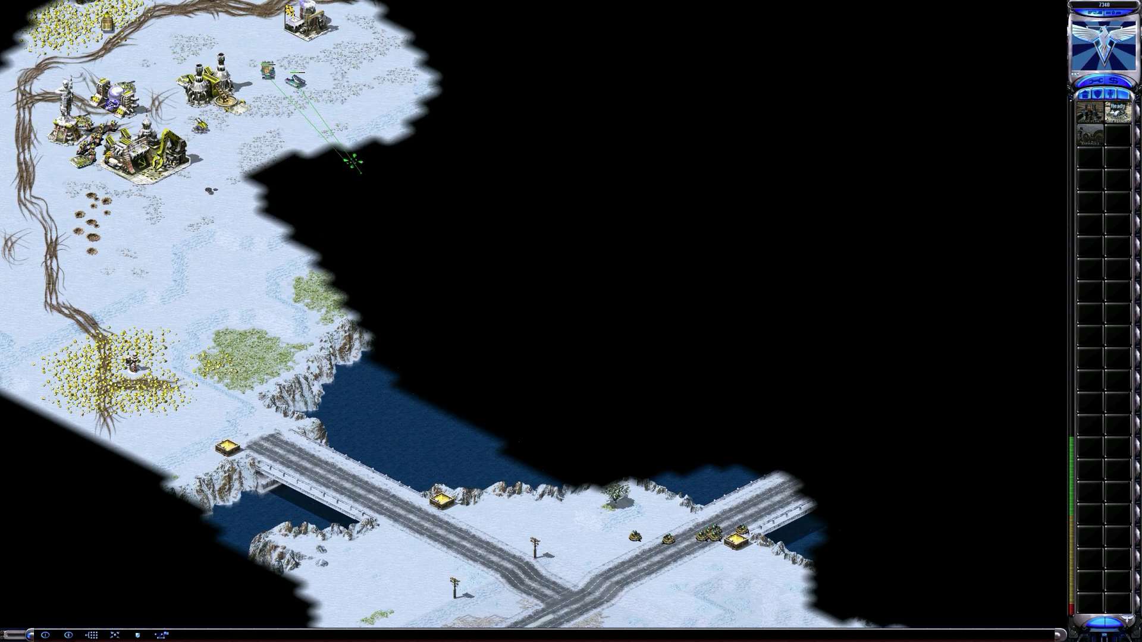
click(331, 244)
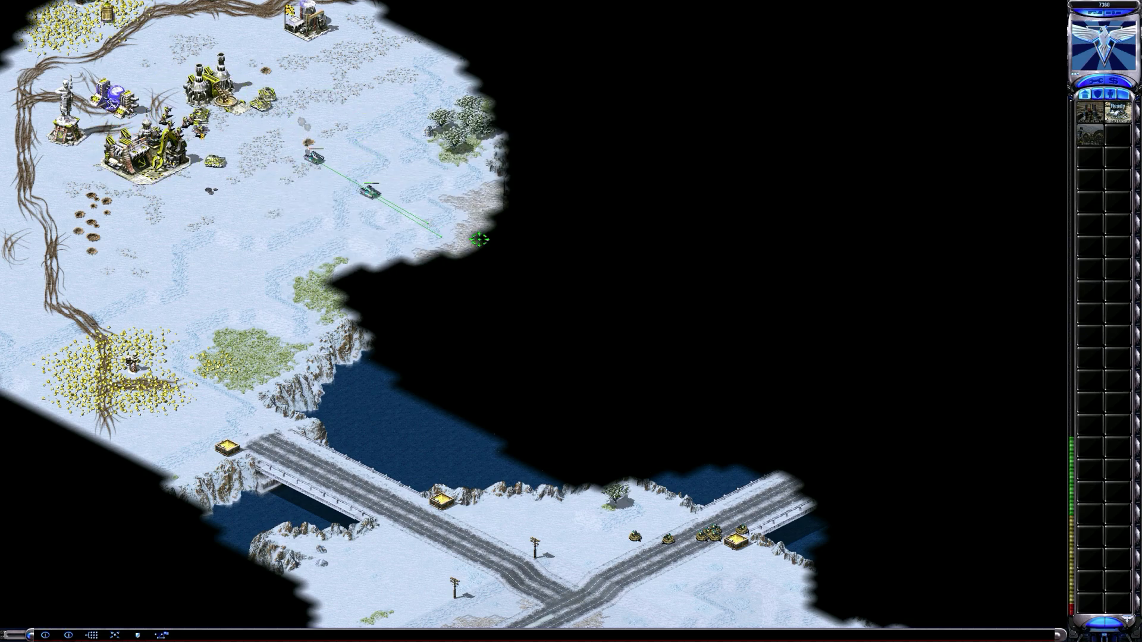